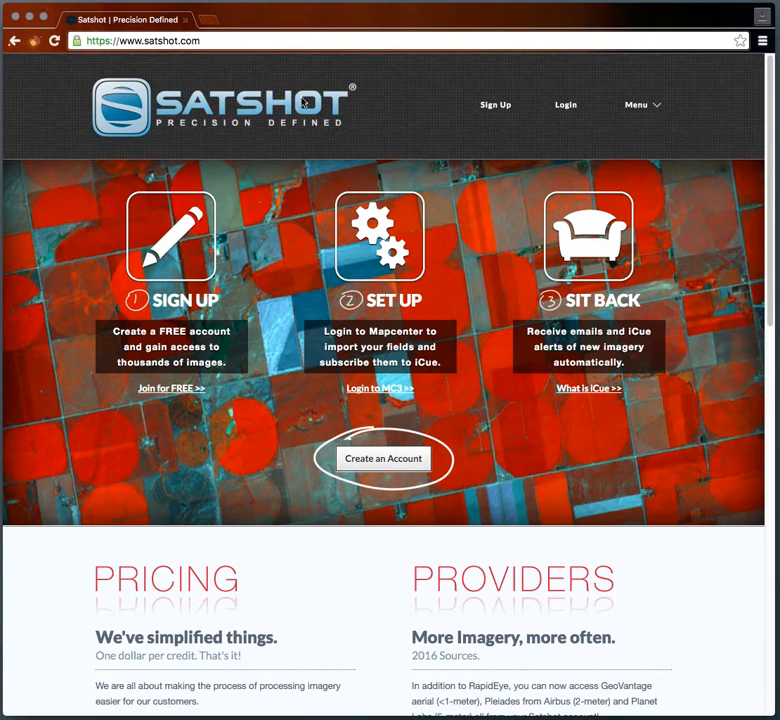
Open the iCue Manager login page from the Satshot site and bookmark it as "iCue Manager v2.0" in Other Bookmarks
{"action": "mouse_move", "coordinate": [611, 104]}
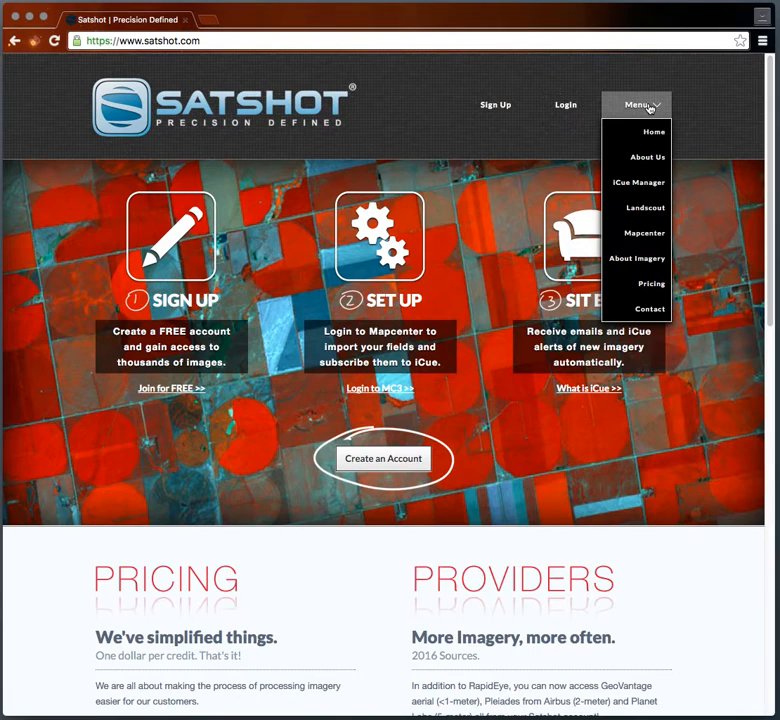
{"action": "left_click", "coordinate": [648, 188]}
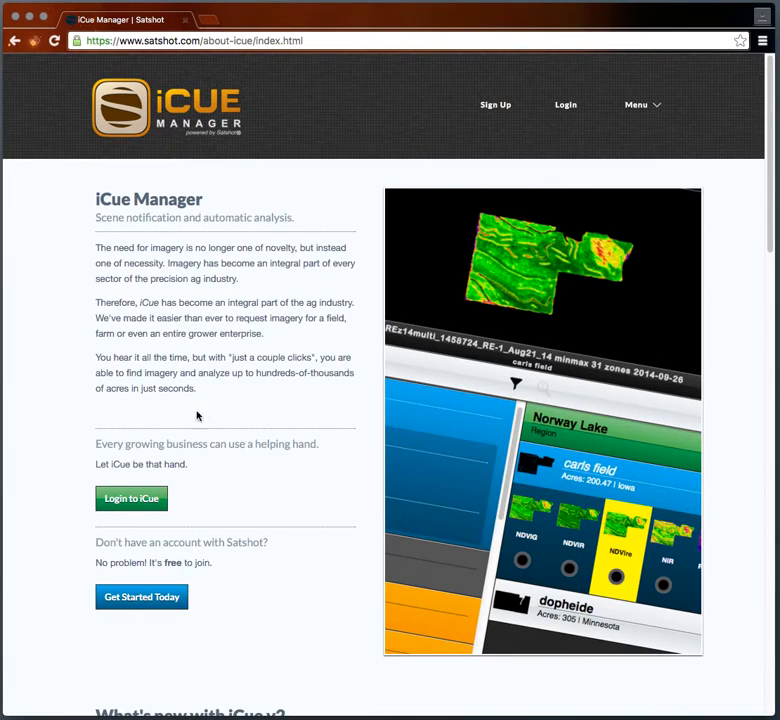
{"action": "left_click", "coordinate": [139, 500]}
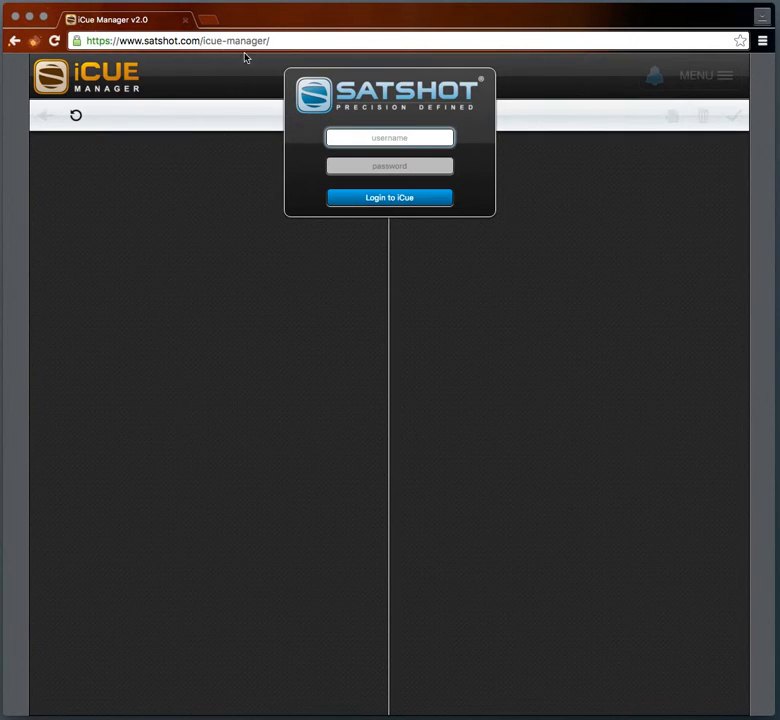
{"action": "left_click", "coordinate": [741, 42]}
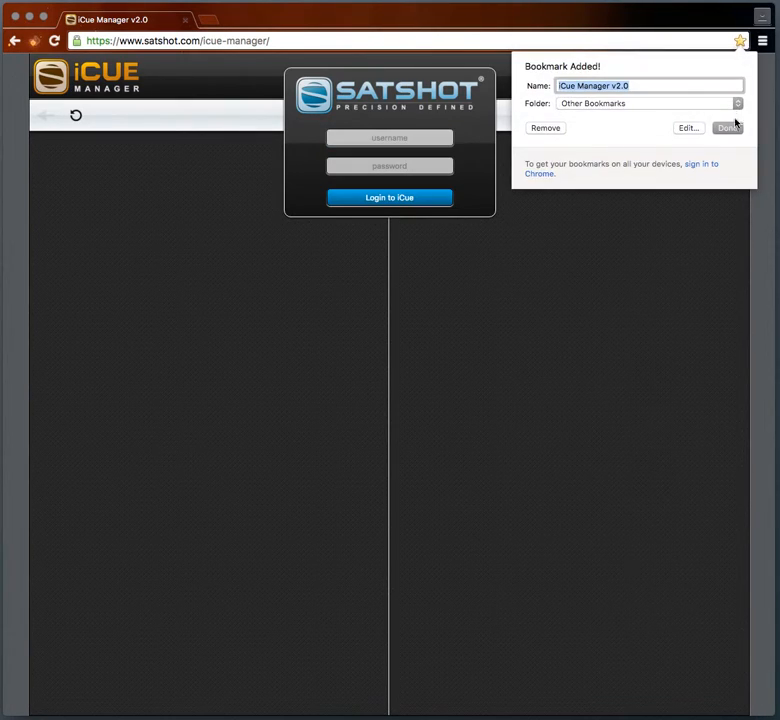
{"action": "left_click", "coordinate": [734, 131]}
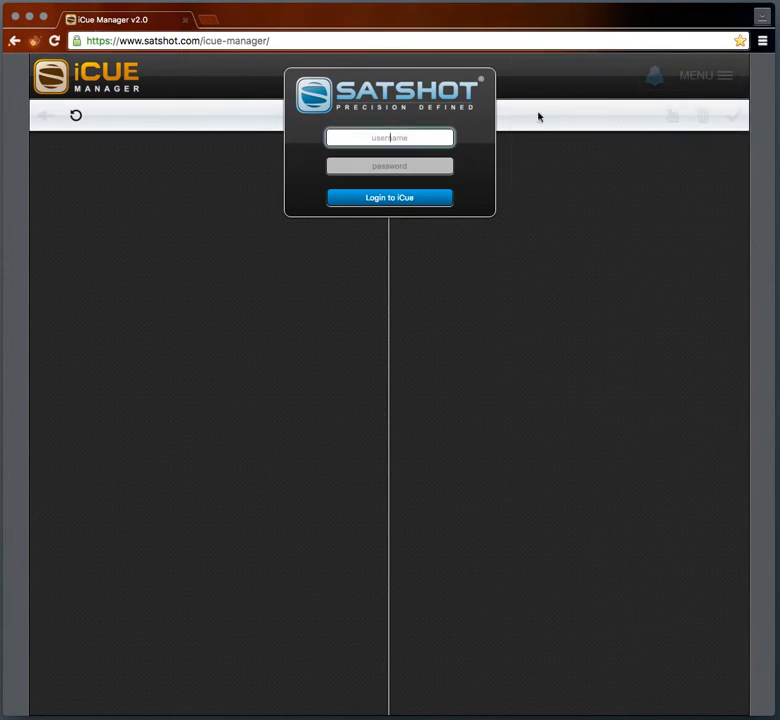
Log in to iCue with the account username and password
{"action": "type", "text": "teuser11"}
{"action": "key", "text": "Tab"}
{"action": "type", "text": "••••••••"}
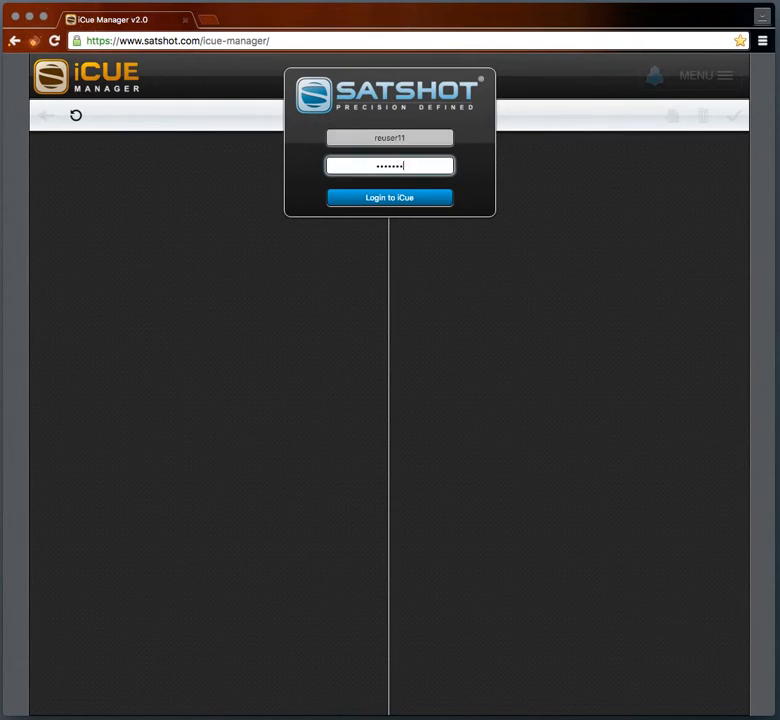
{"action": "left_click", "coordinate": [404, 205]}
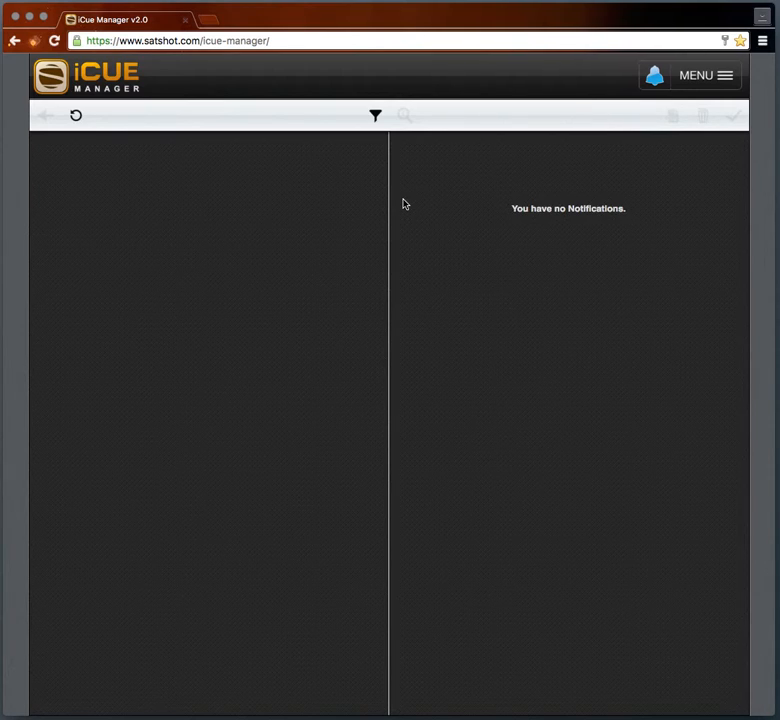
Open the iCue settings and view the Clear Local Database option
{"action": "left_click", "coordinate": [723, 81]}
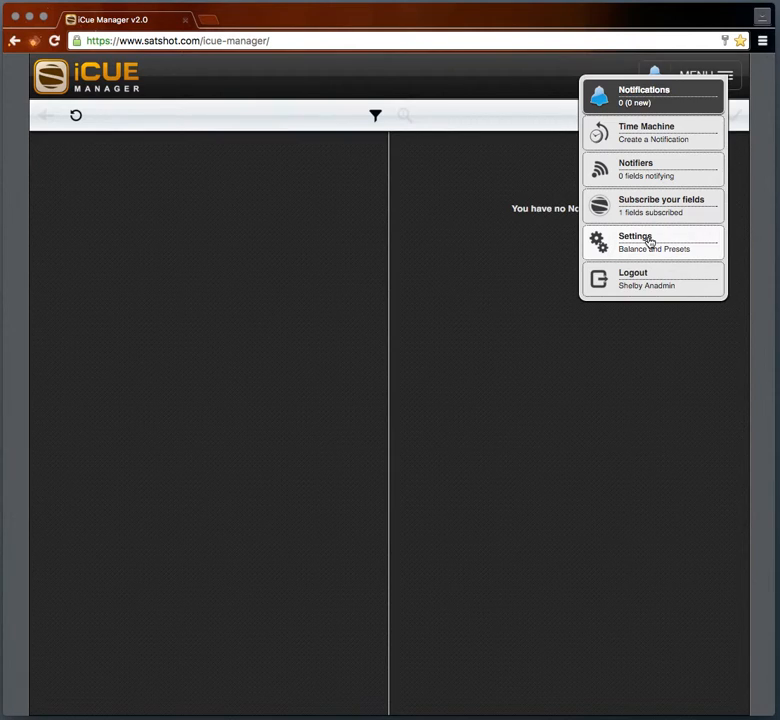
{"action": "left_click", "coordinate": [636, 246]}
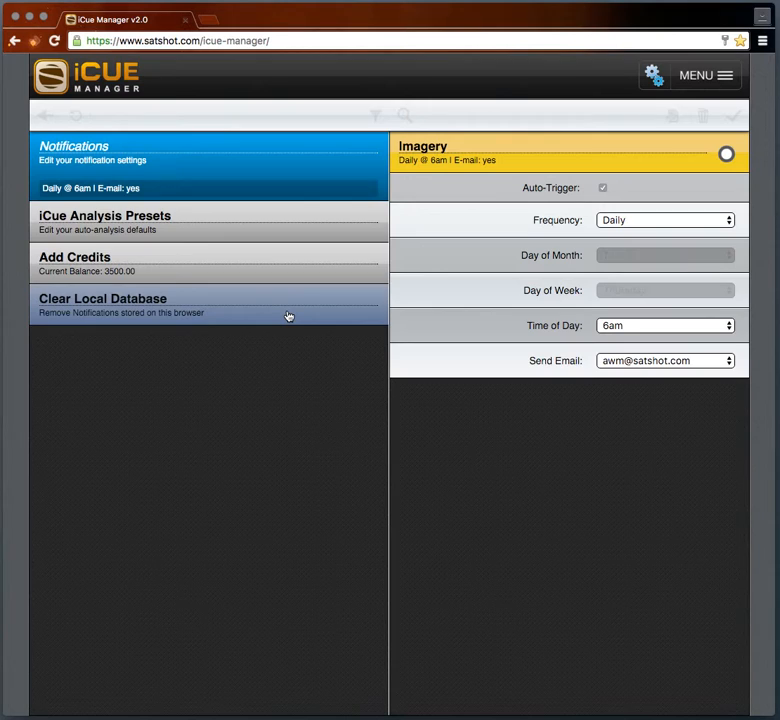
{"action": "left_click", "coordinate": [119, 320]}
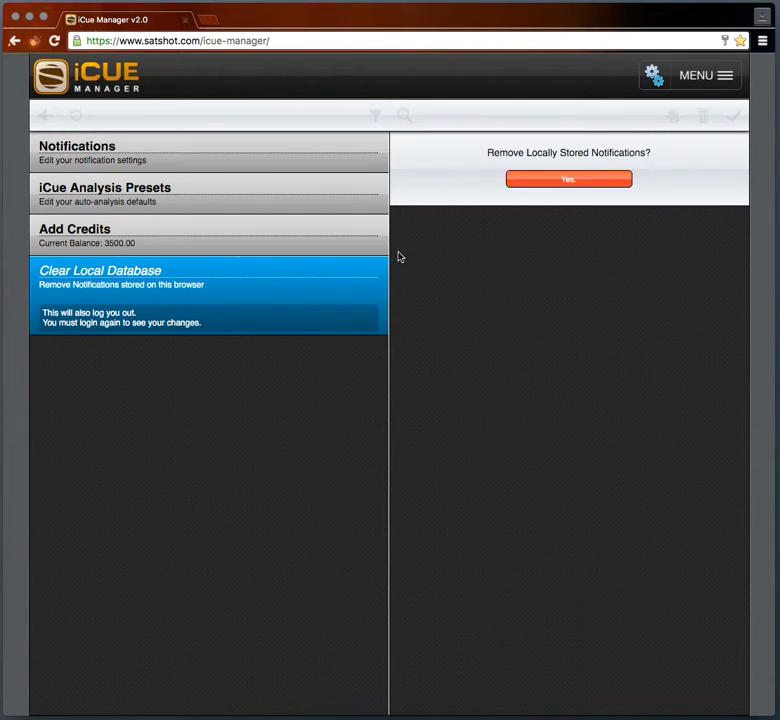
Set the time of day for imagery notifications to 1pm and save the notification settings
{"action": "left_click", "coordinate": [90, 155]}
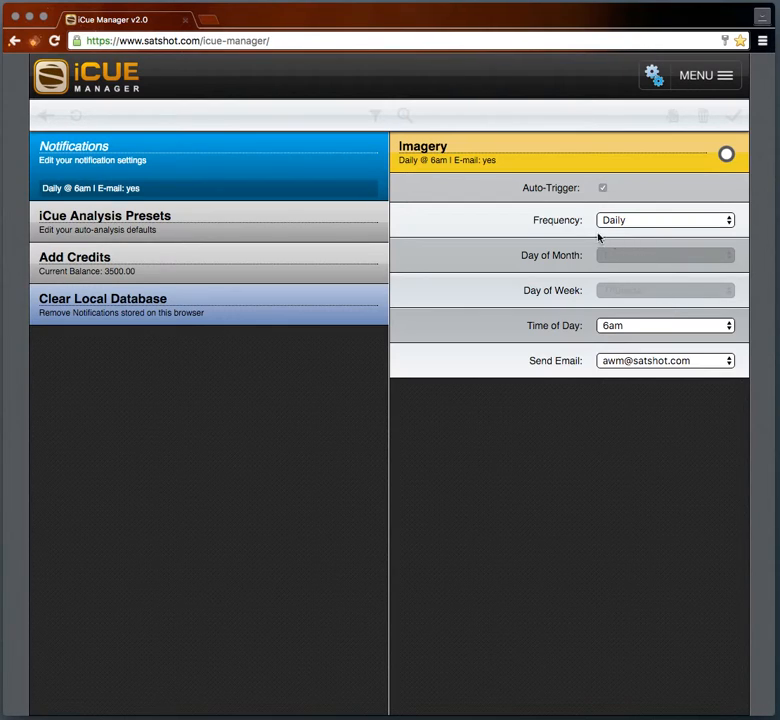
{"action": "left_click", "coordinate": [612, 330]}
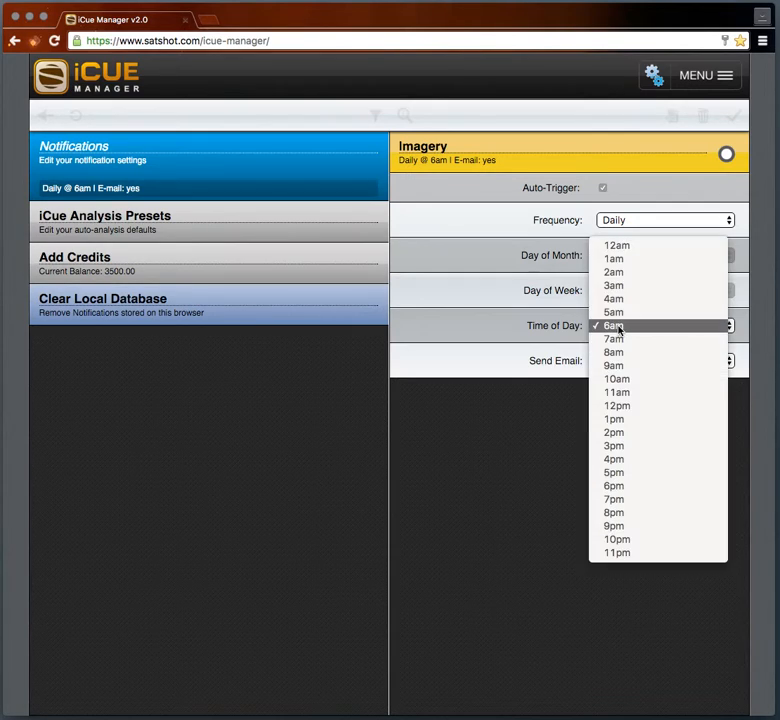
{"action": "left_click", "coordinate": [626, 421]}
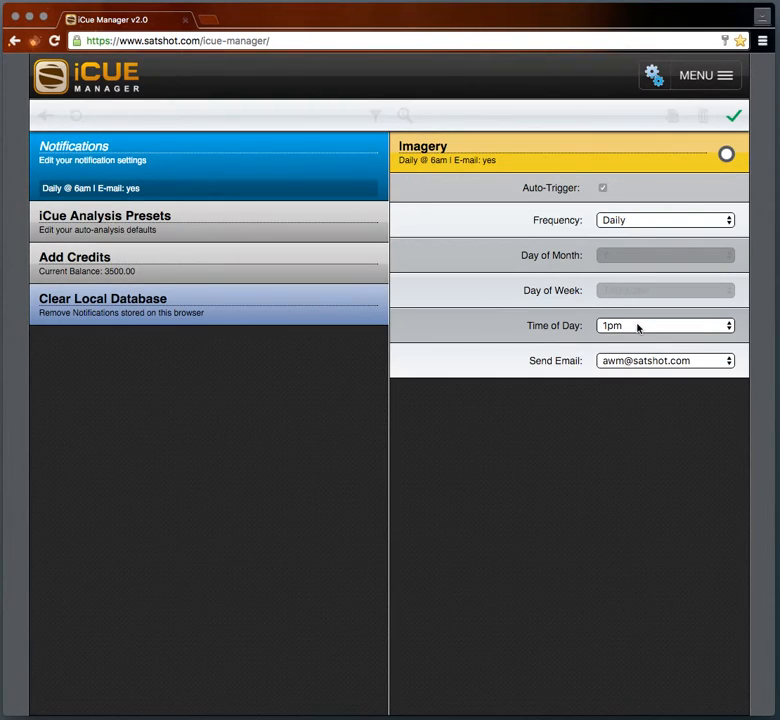
{"action": "left_click", "coordinate": [735, 118]}
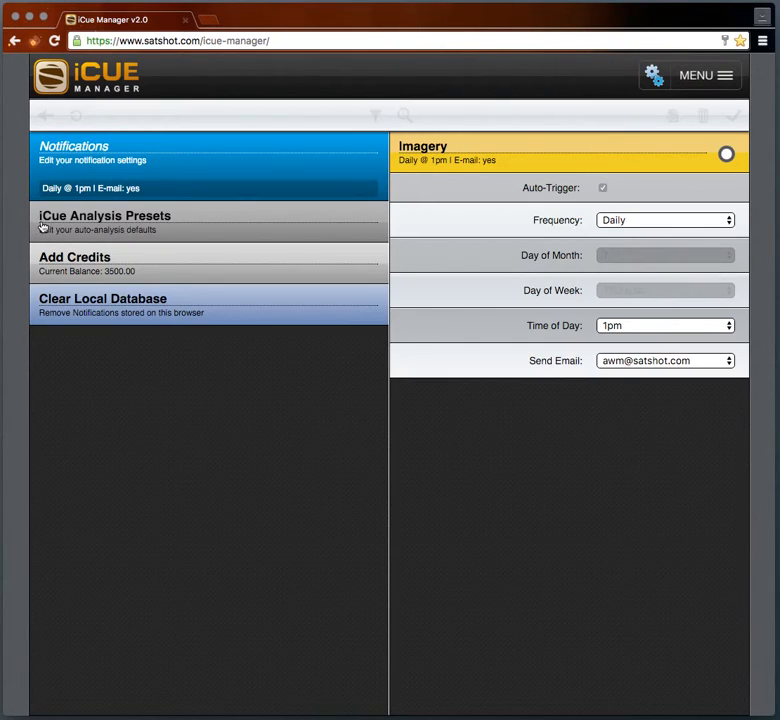
Enable NIR in the iCue analysis presets, keep the "Satshot standard 31-color, scaled" color table, and save the presets
{"action": "left_click", "coordinate": [185, 229]}
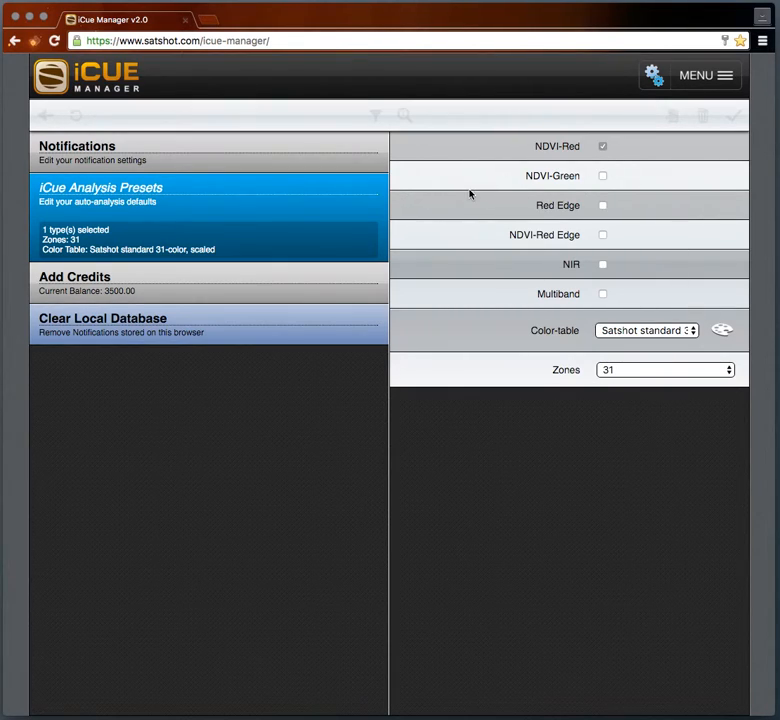
{"action": "left_click", "coordinate": [603, 265]}
{"action": "left_click", "coordinate": [720, 329]}
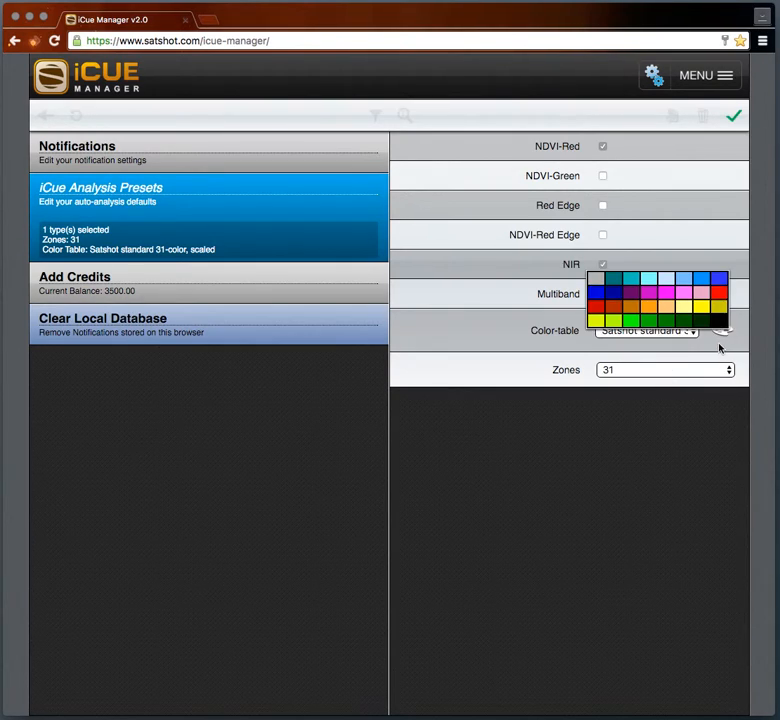
{"action": "left_click", "coordinate": [690, 331]}
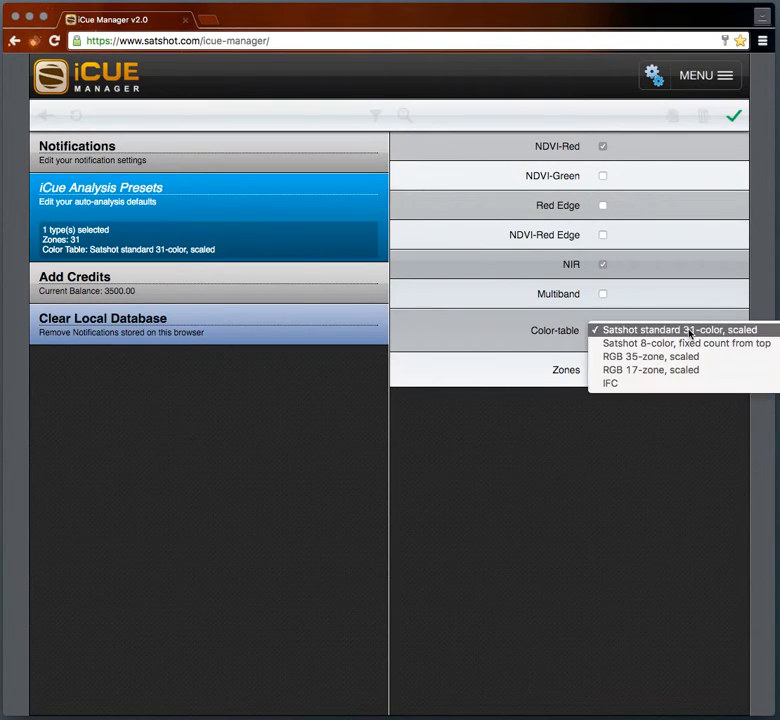
{"action": "left_click", "coordinate": [688, 330]}
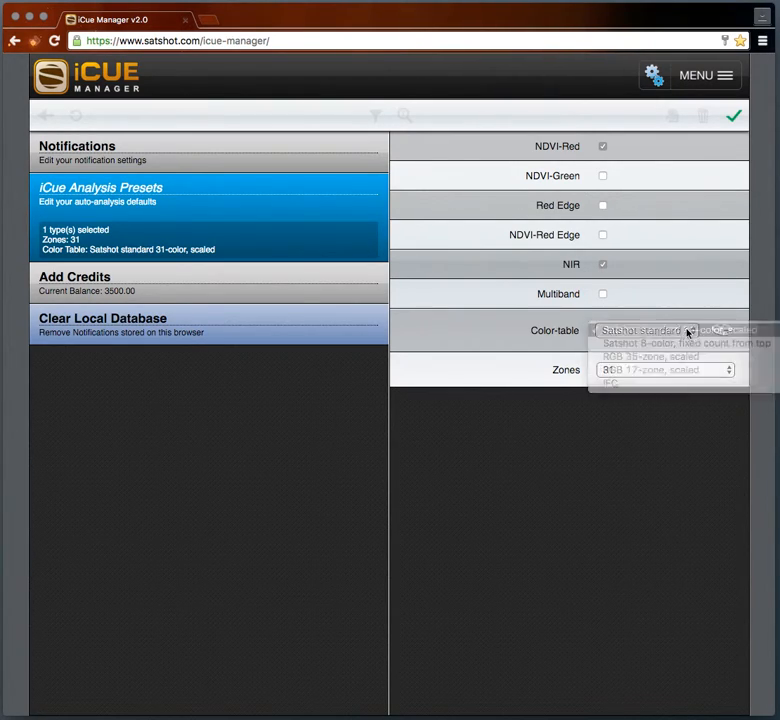
{"action": "left_click", "coordinate": [734, 118]}
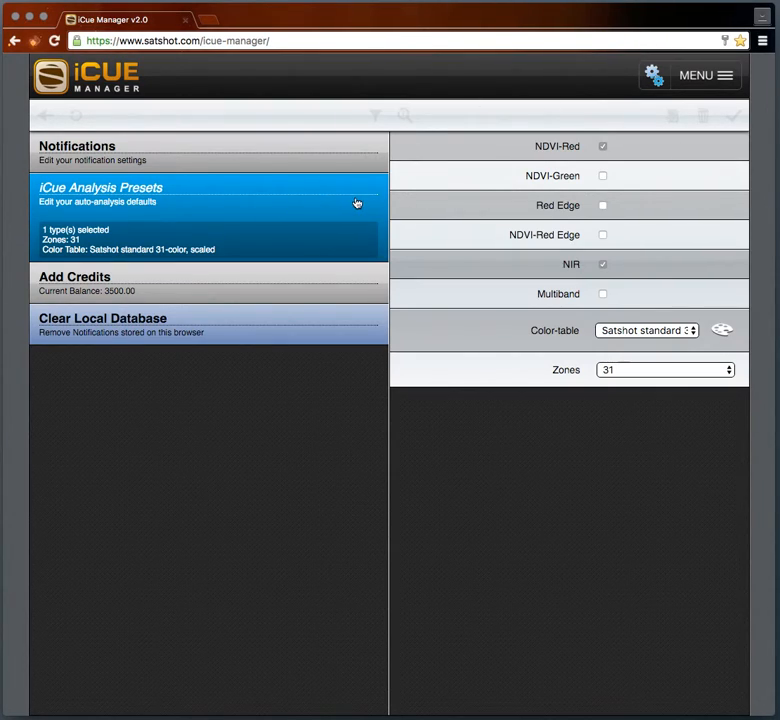
View the Add Credits form, and in Time Machine expand every group and subgroup of the Admin Group and Midwest Territory branches
{"action": "left_click", "coordinate": [58, 283]}
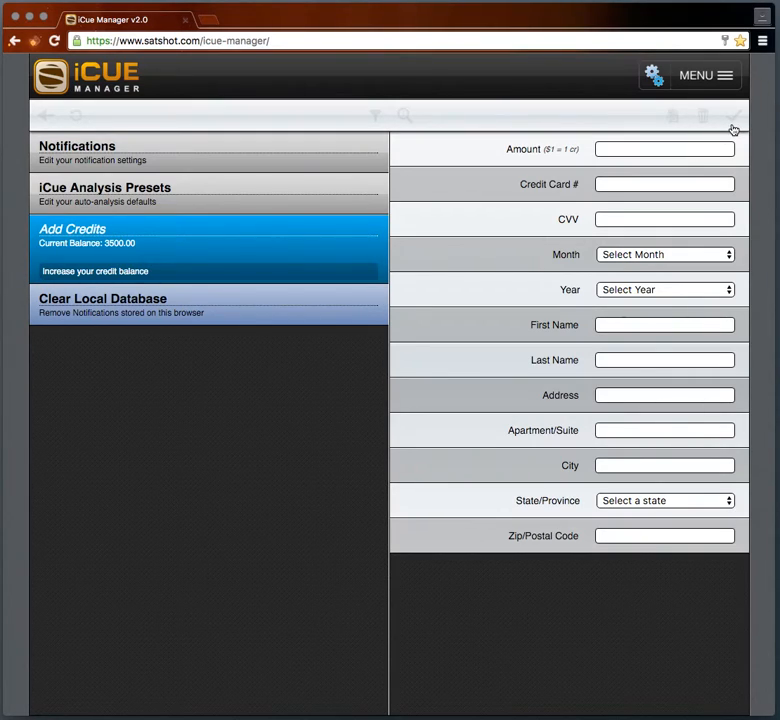
{"action": "left_click", "coordinate": [719, 77]}
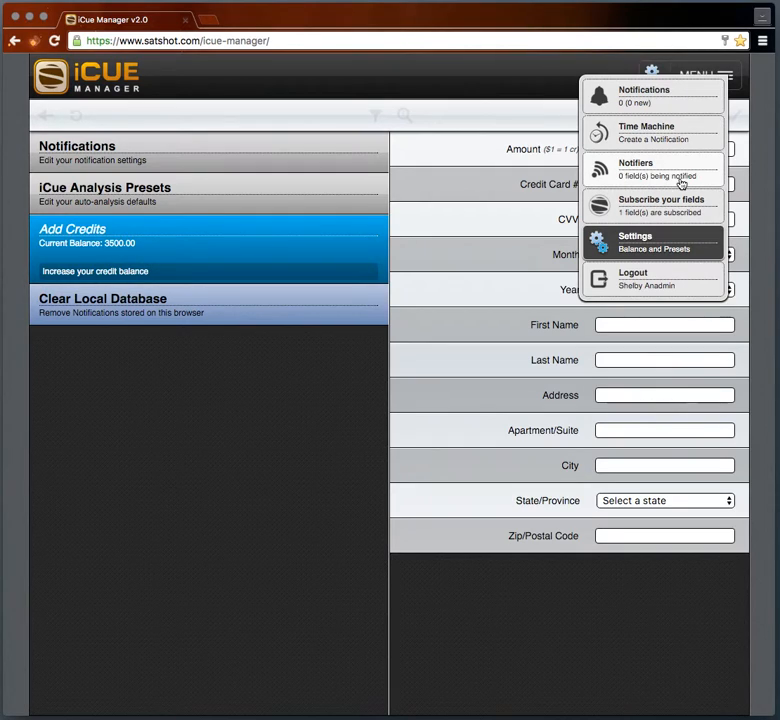
{"action": "left_click", "coordinate": [643, 142]}
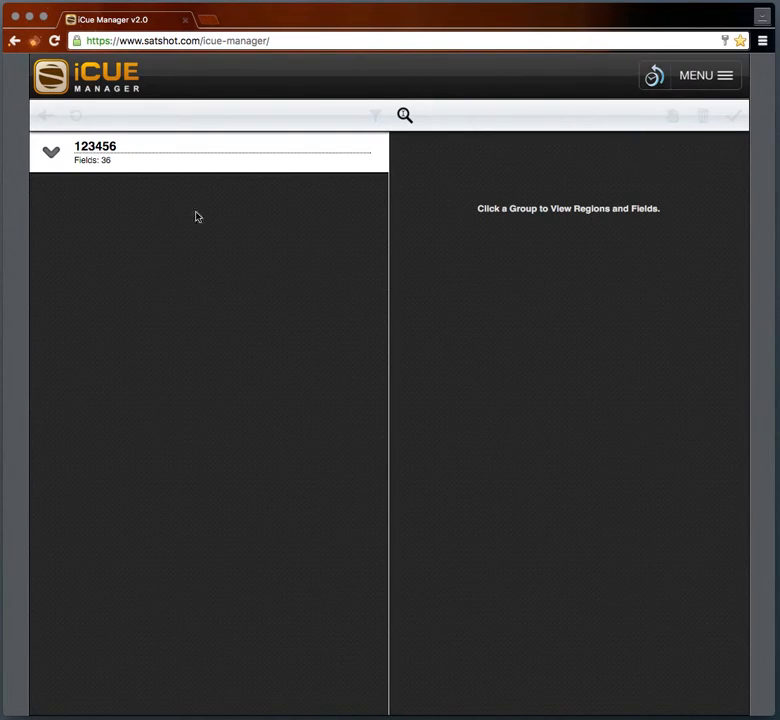
{"action": "left_click", "coordinate": [56, 152]}
{"action": "left_click", "coordinate": [56, 194]}
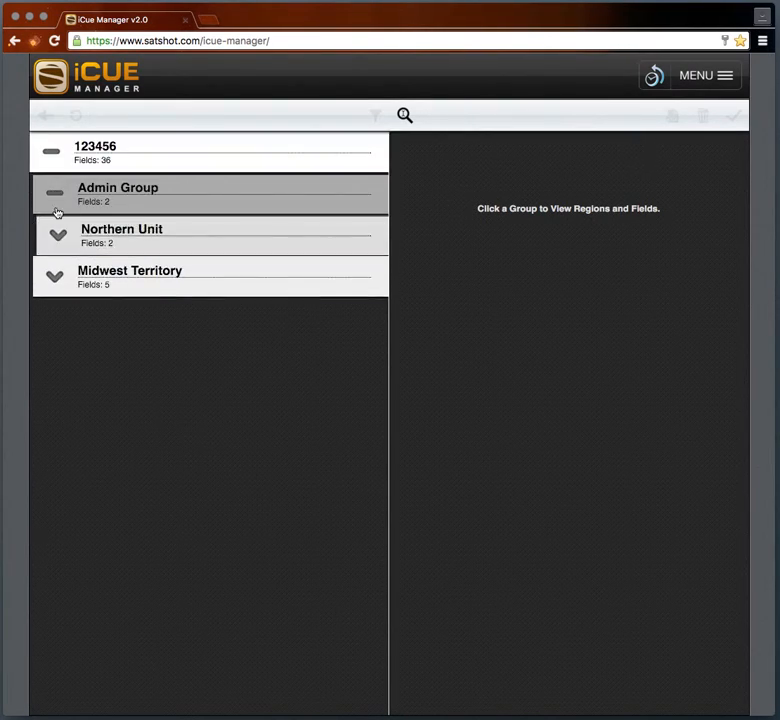
{"action": "left_click", "coordinate": [55, 276]}
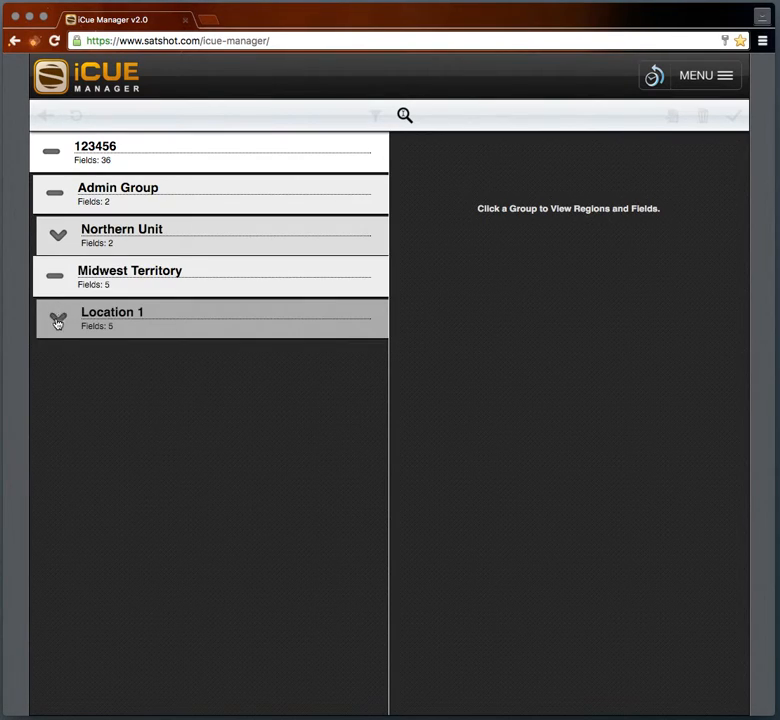
{"action": "left_click", "coordinate": [58, 319]}
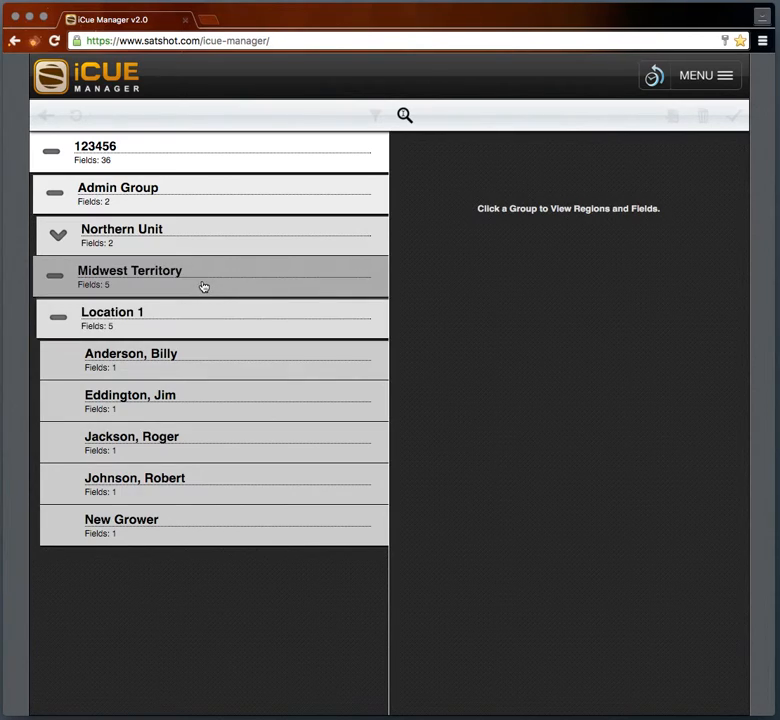
{"action": "left_click", "coordinate": [57, 235]}
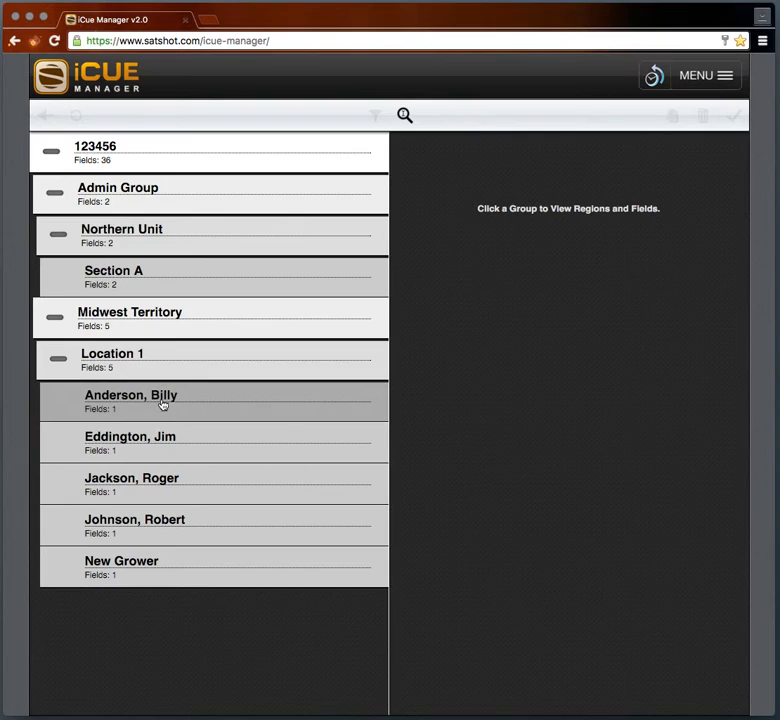
View the fields of the first grower under Location 1 and of Section A's "South Dryland between Stanley 1 & 2" region
{"action": "left_click", "coordinate": [163, 403]}
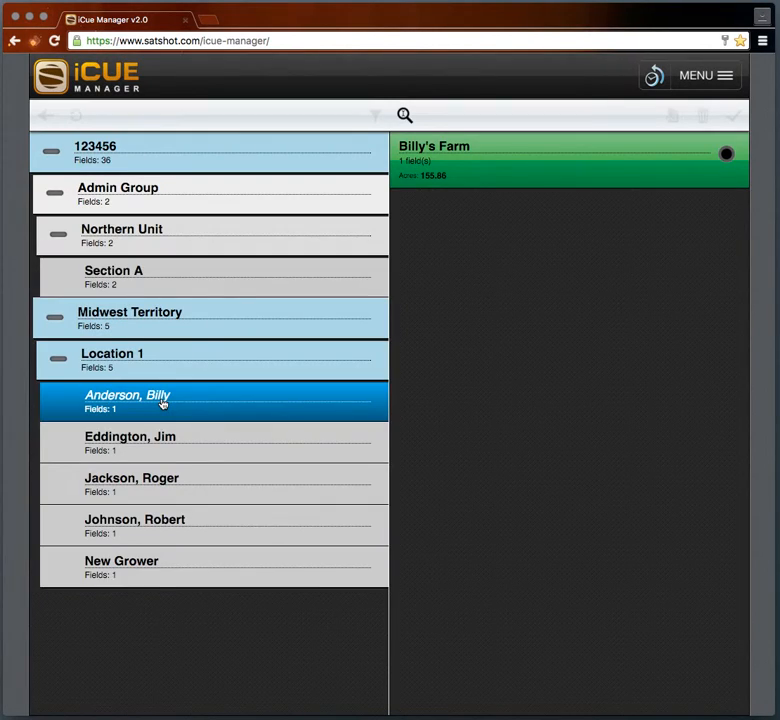
{"action": "left_click", "coordinate": [480, 166]}
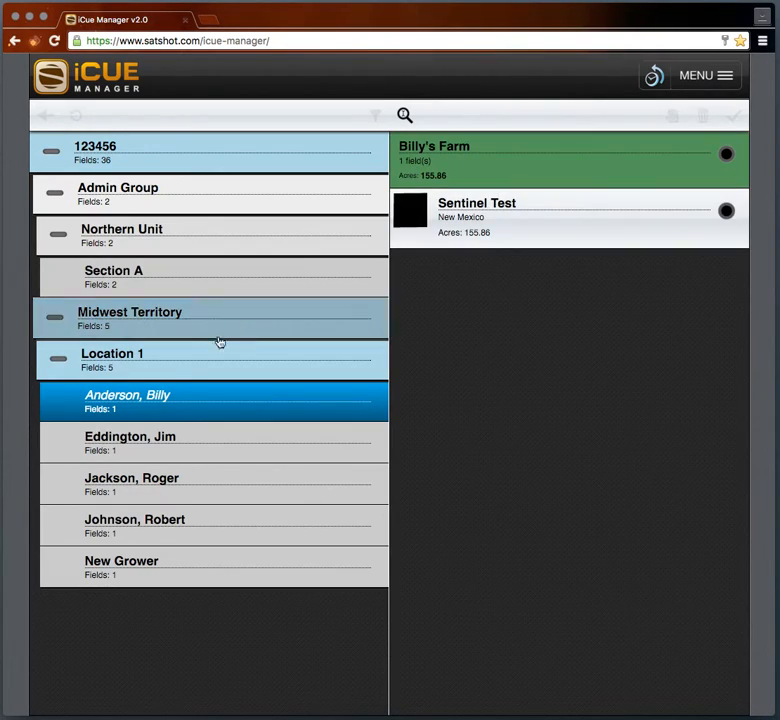
{"action": "left_click", "coordinate": [133, 276]}
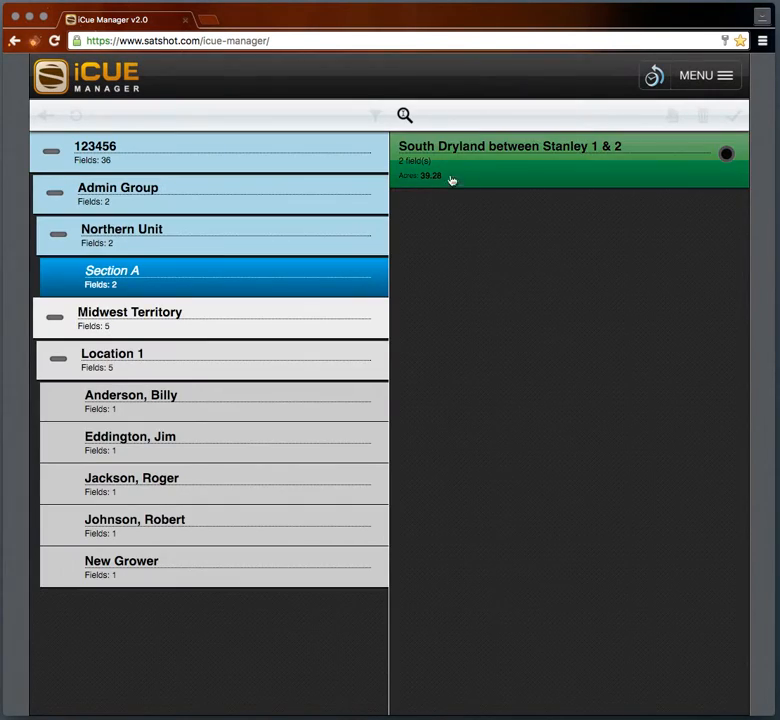
{"action": "left_click", "coordinate": [503, 180]}
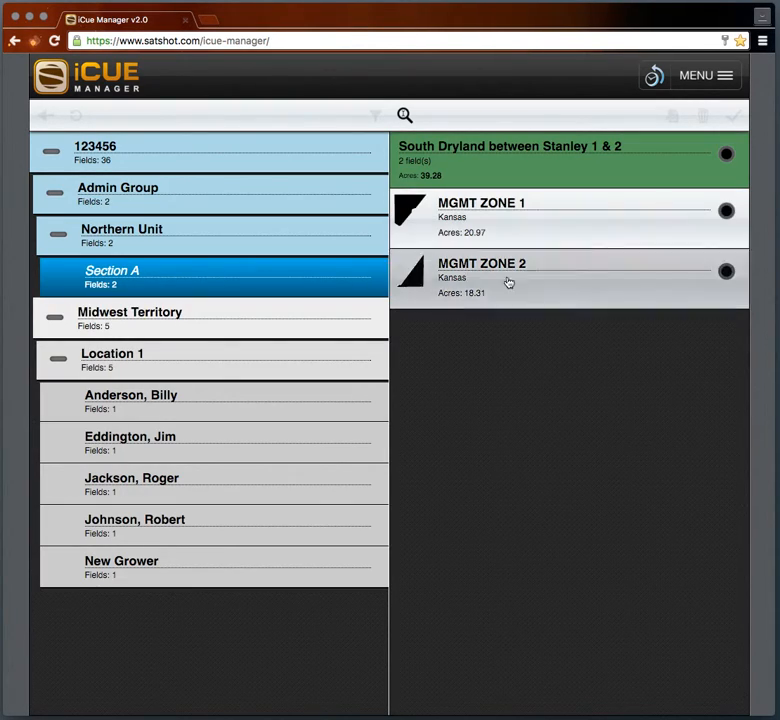
Run Time Machine with All Satellites on the Sentinel Test field of the first grower under Location 1
{"action": "left_click", "coordinate": [157, 396]}
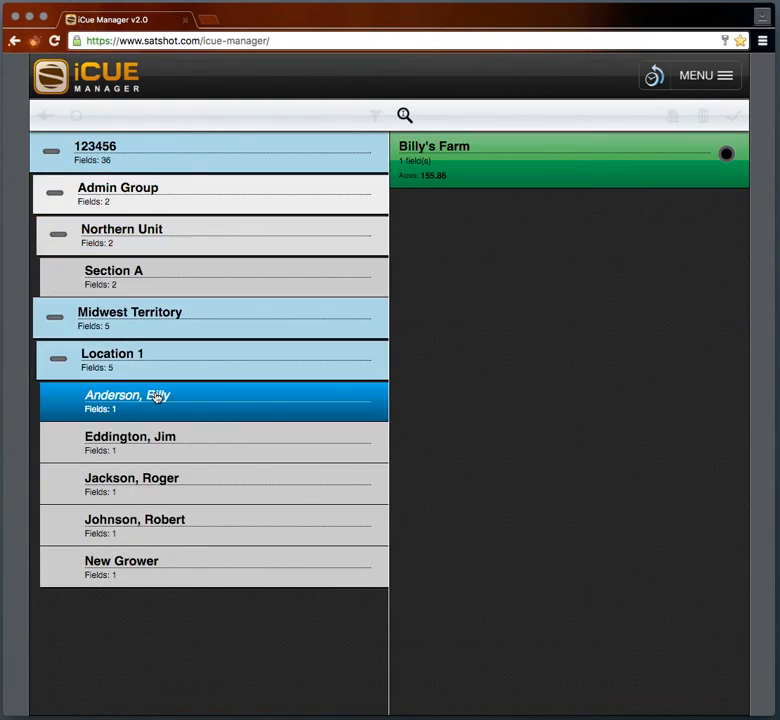
{"action": "left_click", "coordinate": [545, 158]}
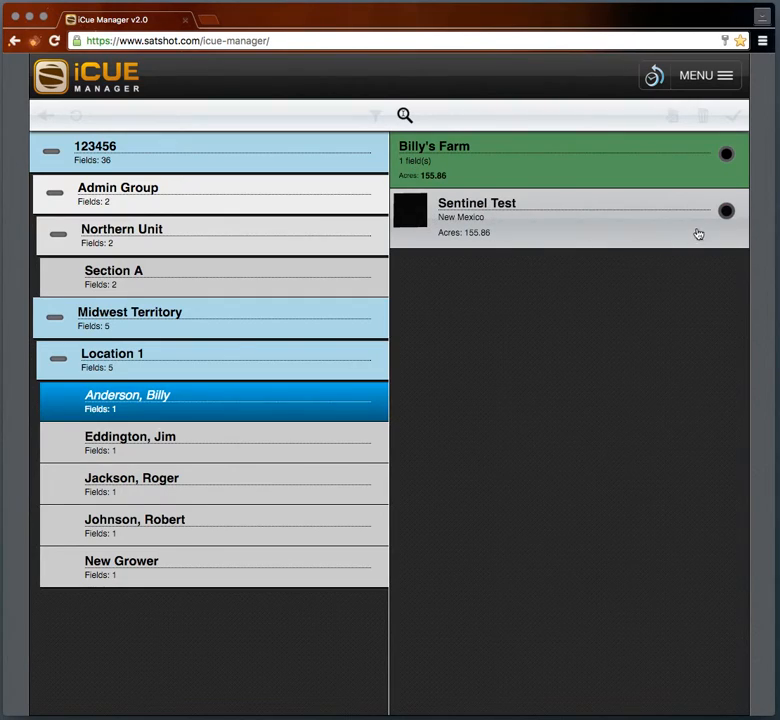
{"action": "left_click", "coordinate": [726, 211]}
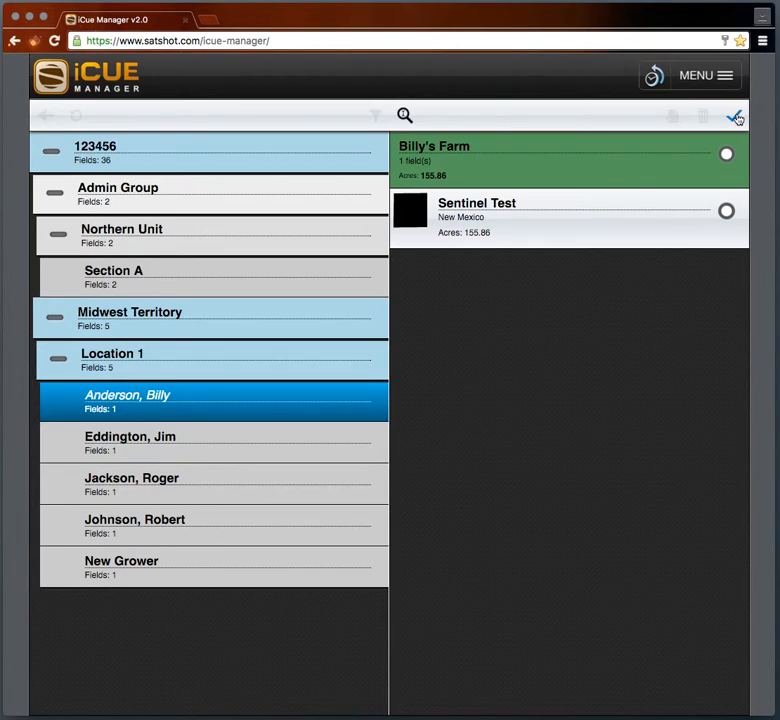
{"action": "left_click", "coordinate": [735, 117]}
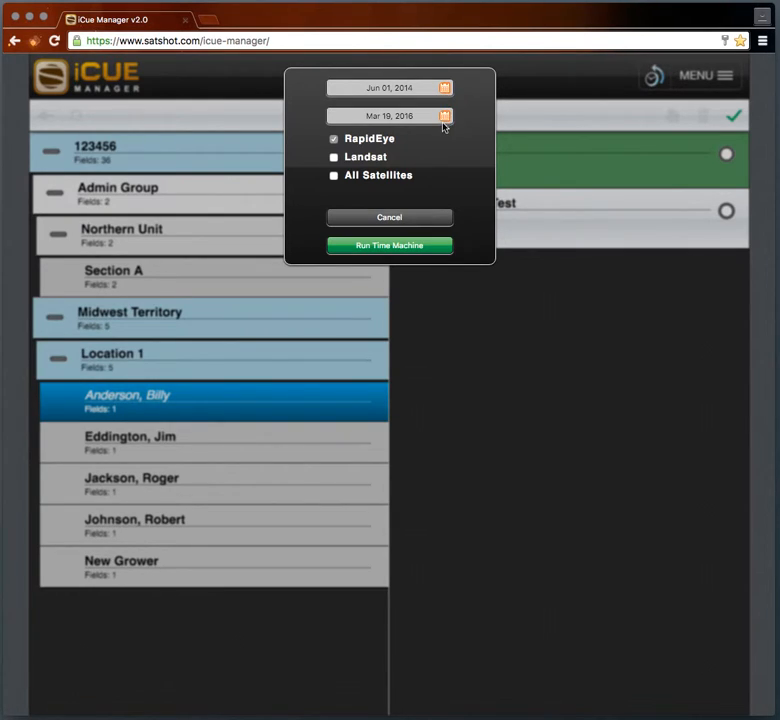
{"action": "left_click", "coordinate": [334, 176]}
{"action": "left_click", "coordinate": [386, 250]}
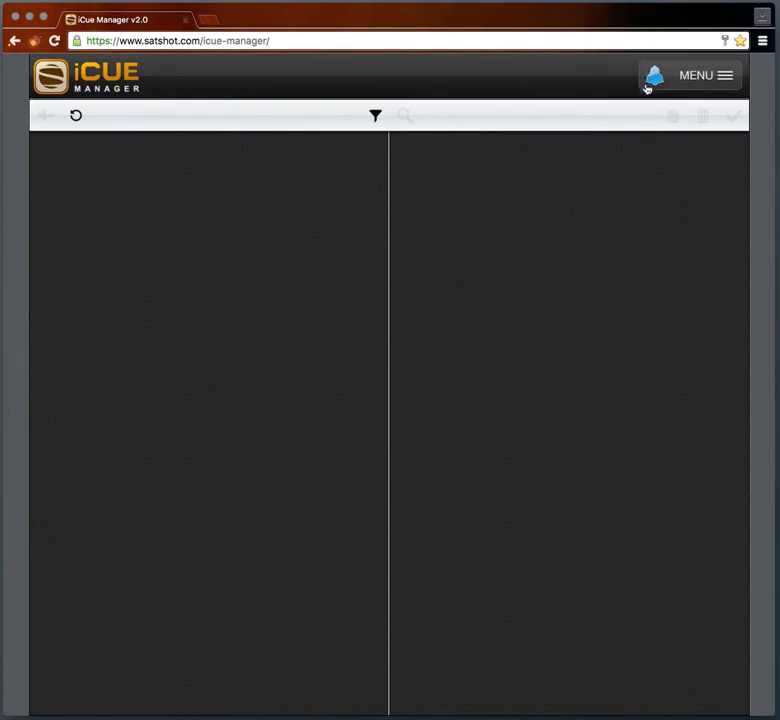
View the Time Machine group and field list again and return to the notifications
{"action": "left_click", "coordinate": [701, 80]}
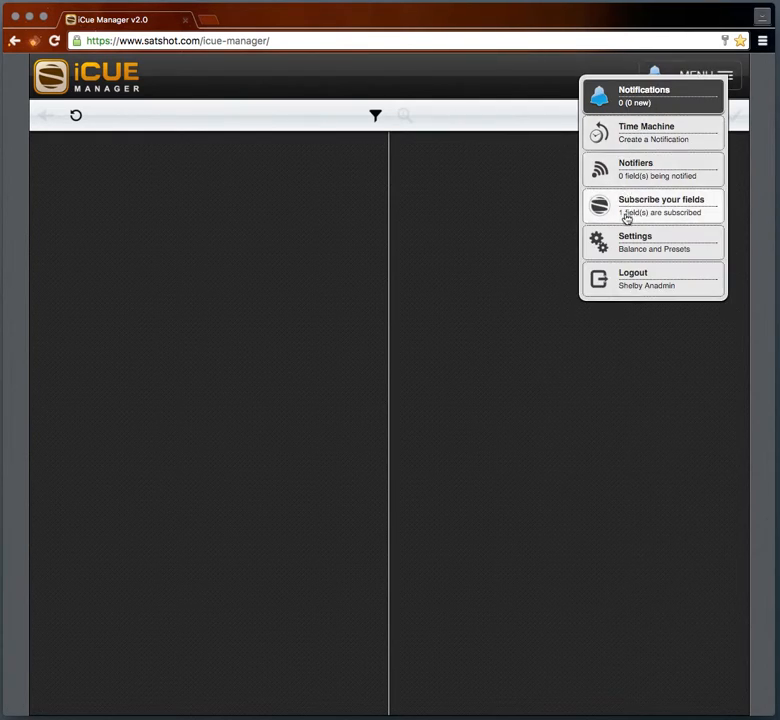
{"action": "left_click", "coordinate": [600, 130]}
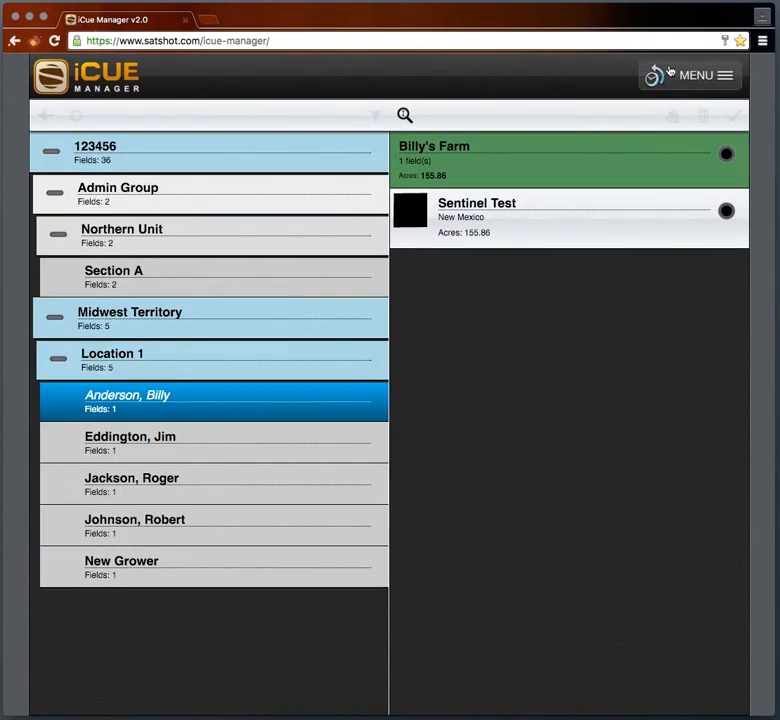
{"action": "left_click", "coordinate": [710, 80]}
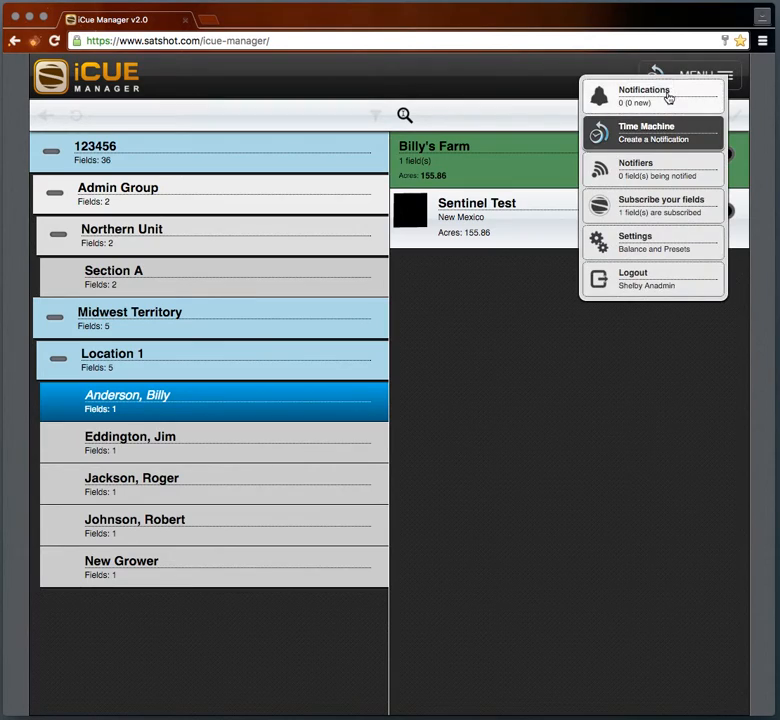
{"action": "left_click", "coordinate": [667, 97]}
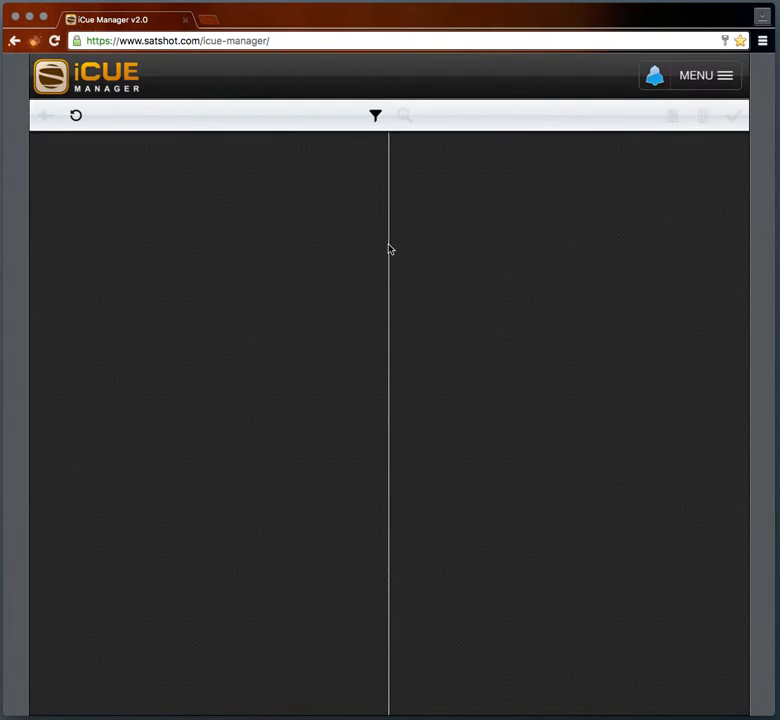
Refresh the notifications, check the details of the Time Machine imagery notification for Sentinel Test, and open it
{"action": "left_click", "coordinate": [76, 115]}
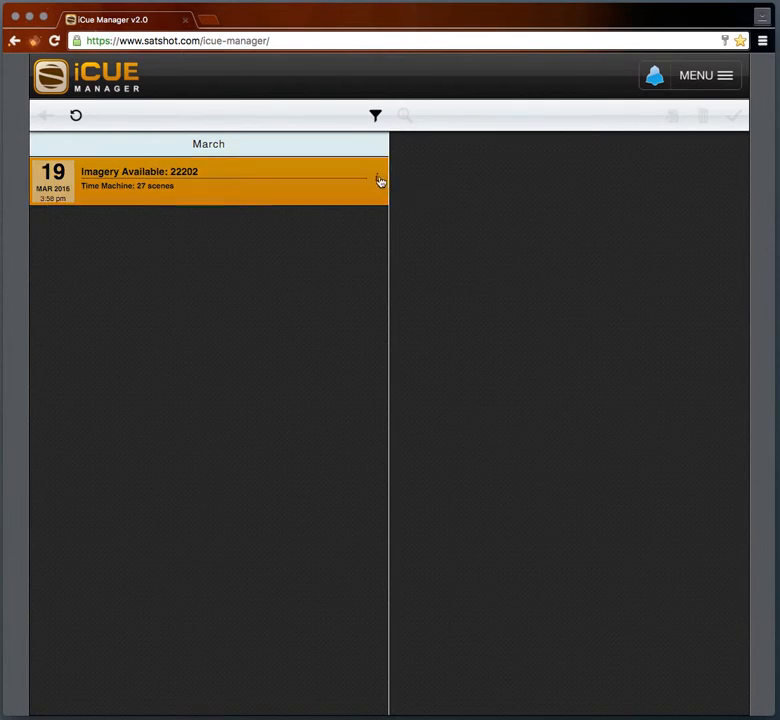
{"action": "mouse_move", "coordinate": [378, 181]}
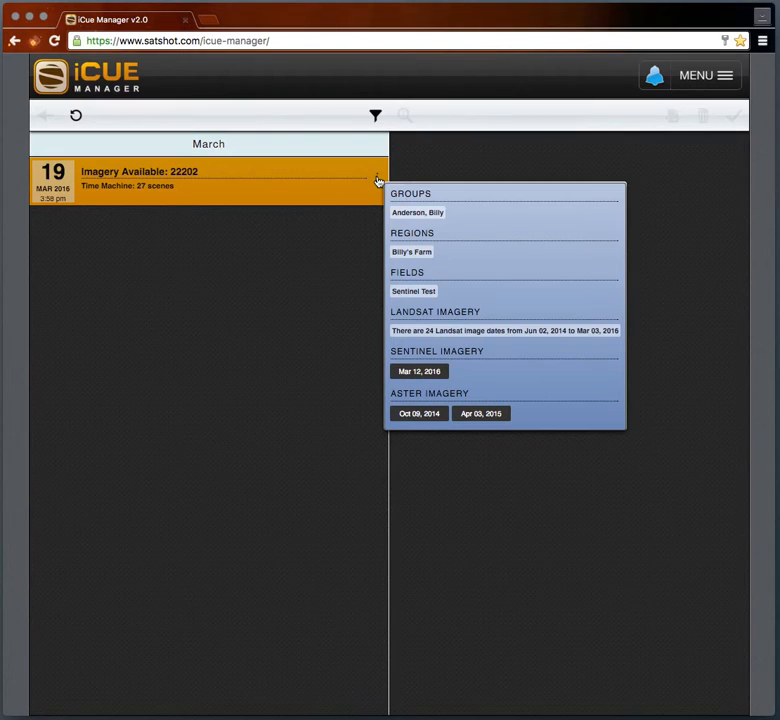
{"action": "left_click", "coordinate": [208, 185]}
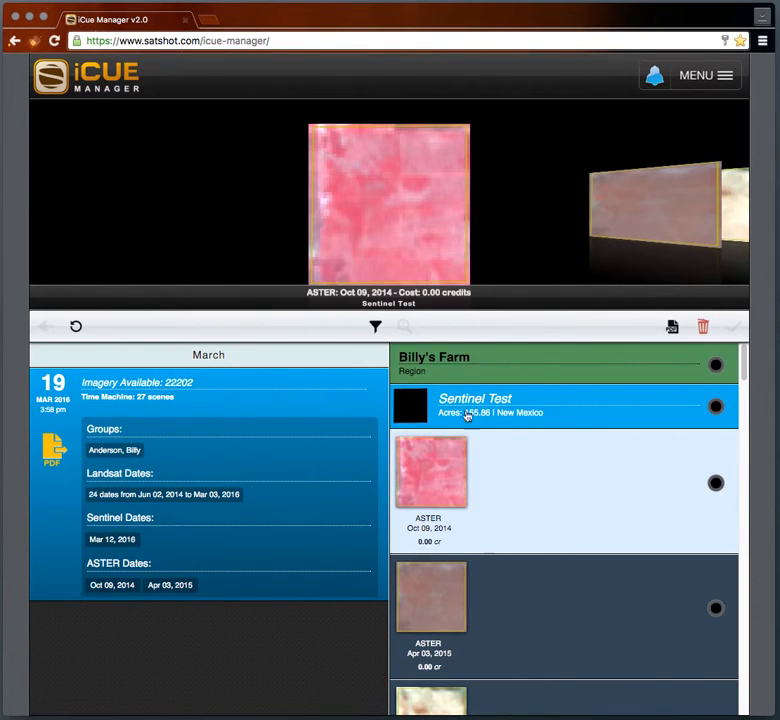
Browse the Sentinel Test scene previews from the ASTER Oct 09, 2014 image through to the Sentinel Mar 12, 2016 image
{"action": "left_click", "coordinate": [632, 198]}
{"action": "left_click", "coordinate": [629, 210]}
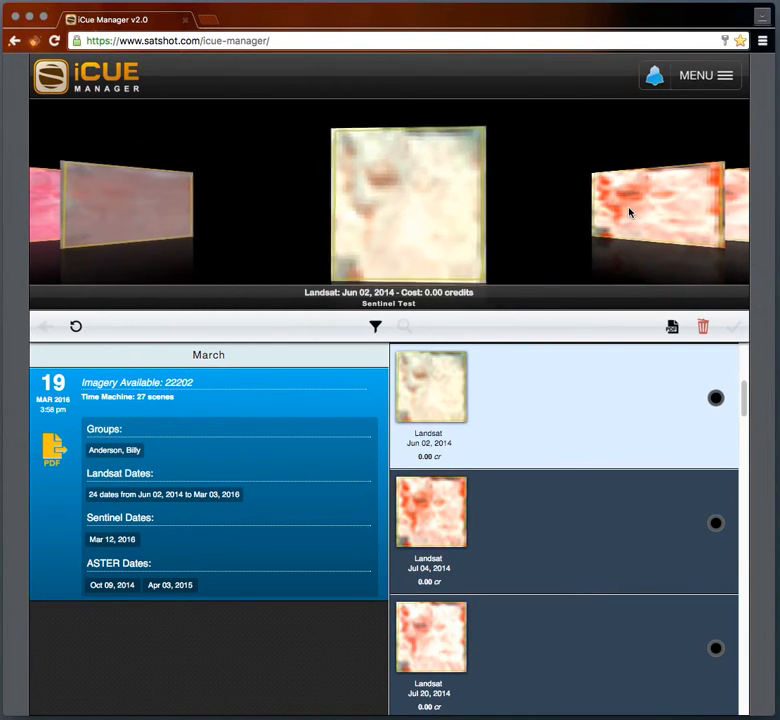
{"action": "left_click", "coordinate": [629, 213]}
{"action": "left_click", "coordinate": [629, 213]}
{"action": "left_click", "coordinate": [629, 213]}
{"action": "left_click", "coordinate": [629, 213]}
{"action": "left_click", "coordinate": [629, 213]}
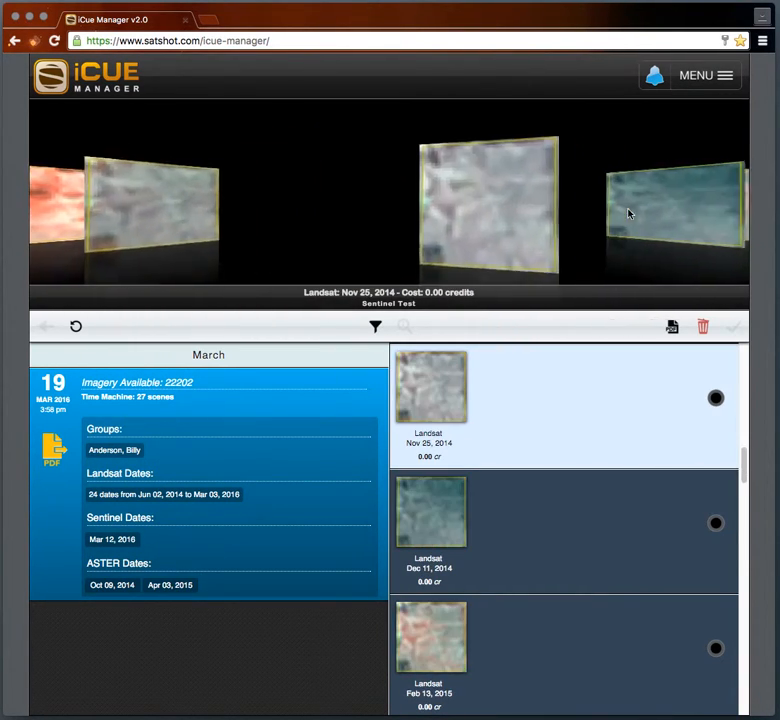
{"action": "left_click", "coordinate": [629, 213]}
{"action": "left_click", "coordinate": [629, 213]}
{"action": "left_click", "coordinate": [629, 213]}
{"action": "left_click", "coordinate": [629, 213]}
{"action": "left_click", "coordinate": [629, 213]}
{"action": "left_click", "coordinate": [629, 213]}
{"action": "left_click", "coordinate": [629, 213]}
{"action": "left_click", "coordinate": [629, 213]}
{"action": "left_click", "coordinate": [629, 213]}
{"action": "left_click", "coordinate": [629, 213]}
{"action": "left_click", "coordinate": [629, 213]}
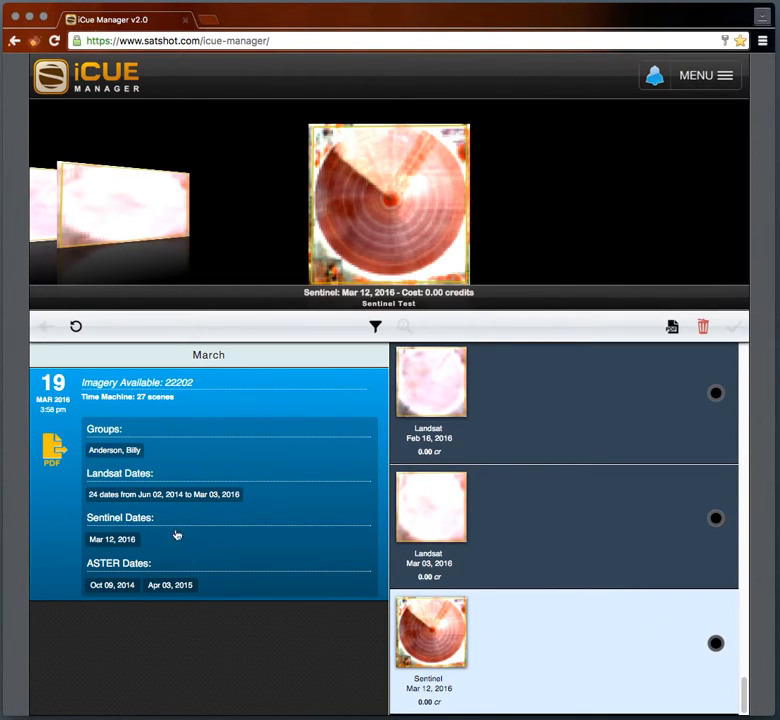
Auto-analyze the Sentinel Mar 12, 2016 scene as NDVIR with 31 zones and the "Satshot standard 31-color, scaled" color table
{"action": "left_click", "coordinate": [716, 644]}
{"action": "left_click", "coordinate": [735, 327]}
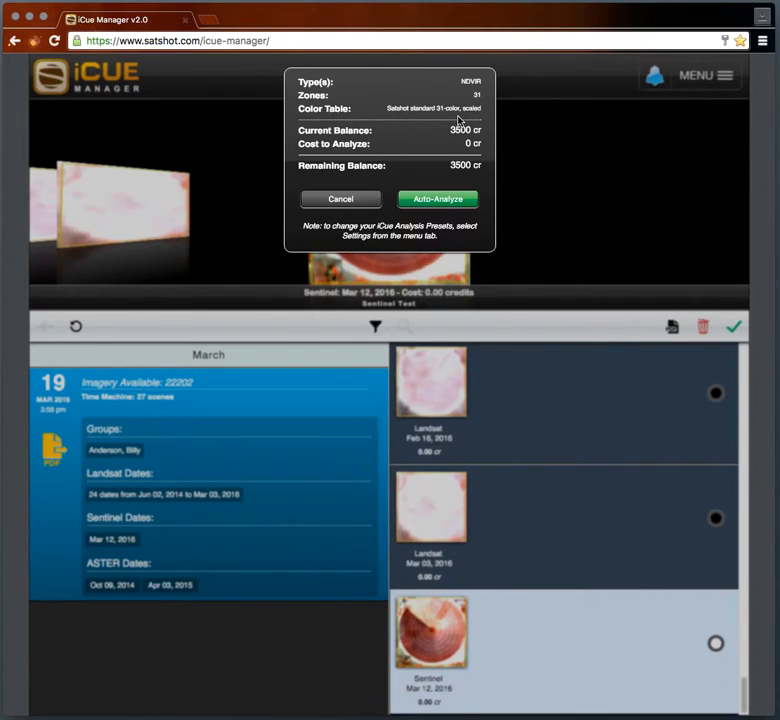
{"action": "left_click", "coordinate": [449, 203]}
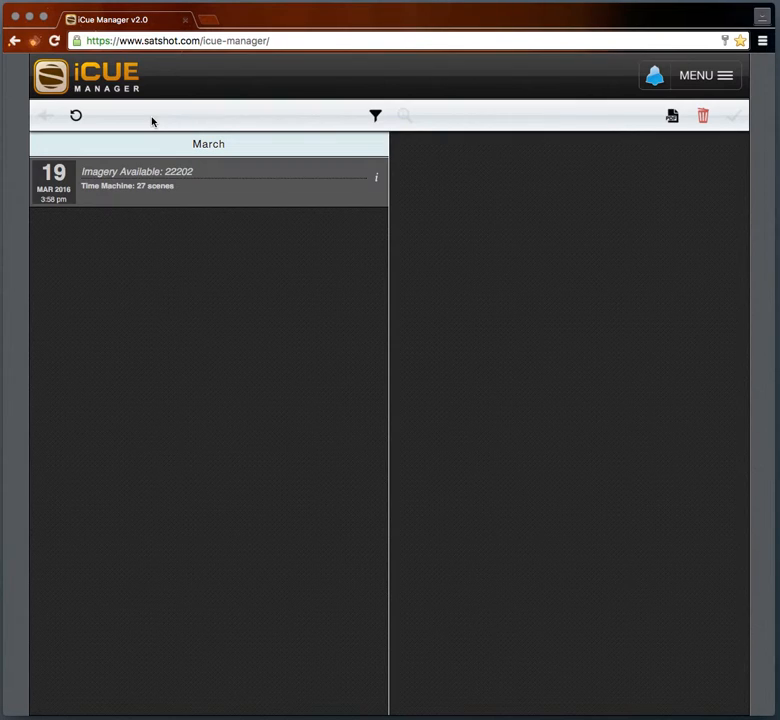
Refresh the notifications, check the details of the completed one-scene Instant job, and open its result
{"action": "left_click", "coordinate": [76, 117]}
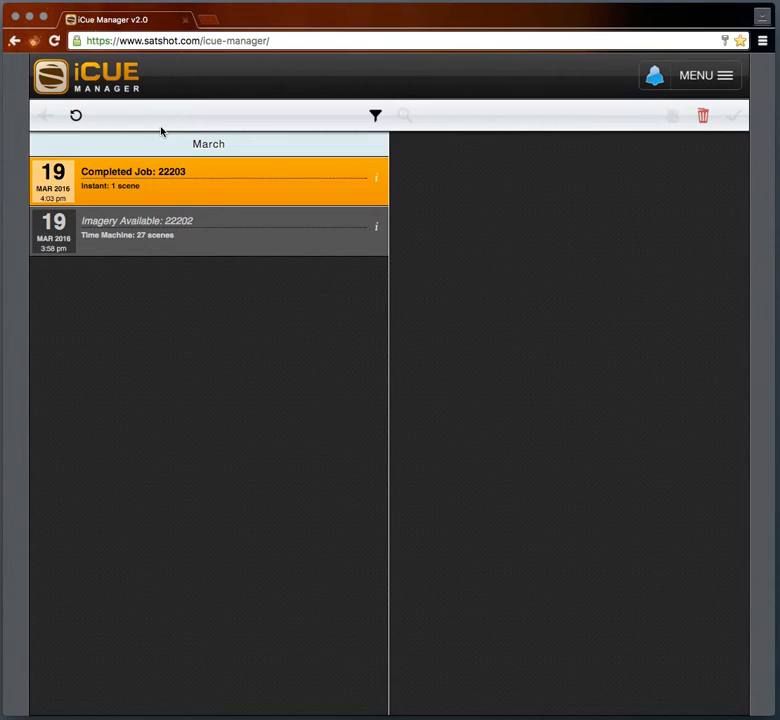
{"action": "left_click", "coordinate": [148, 172]}
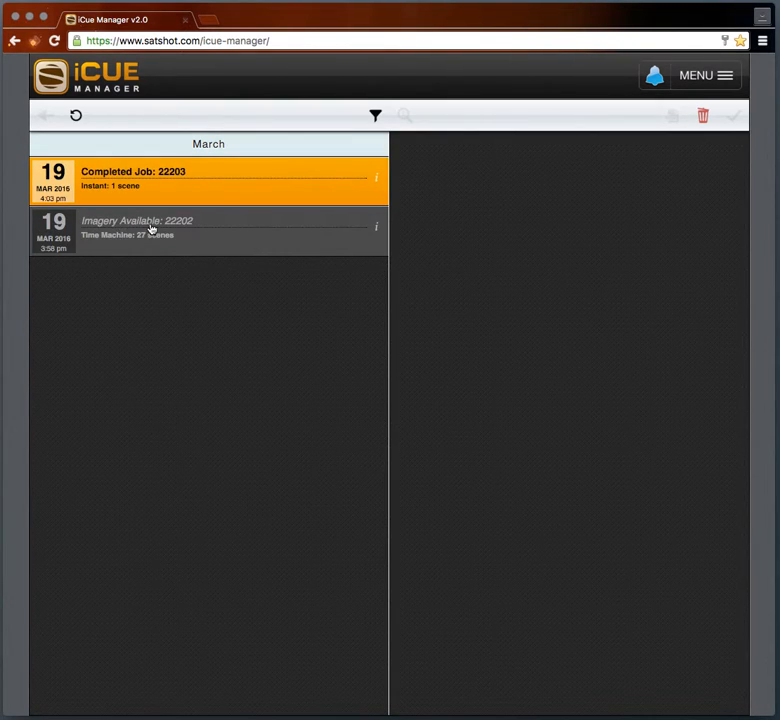
{"action": "left_click", "coordinate": [117, 189]}
{"action": "left_click", "coordinate": [95, 199]}
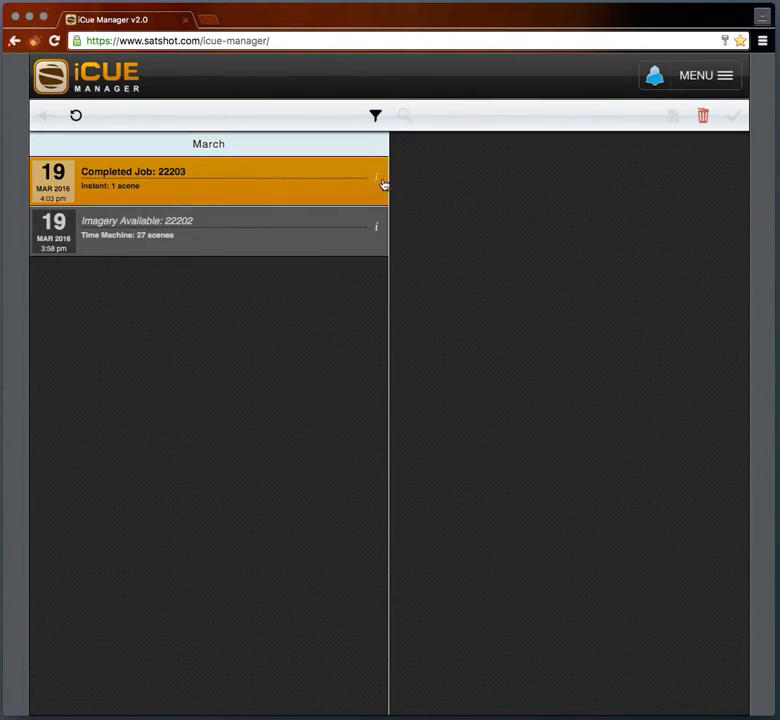
{"action": "left_click", "coordinate": [377, 181]}
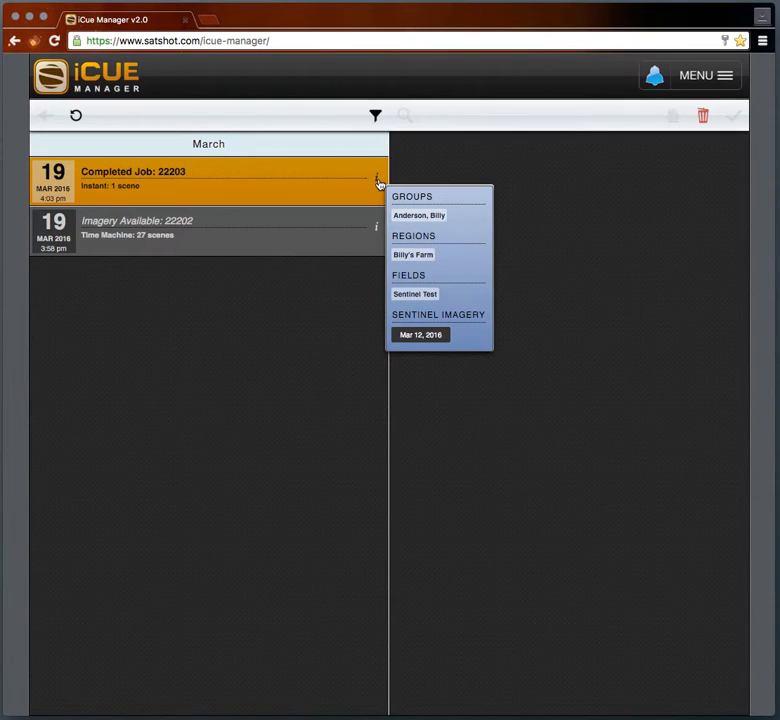
{"action": "left_click", "coordinate": [314, 185]}
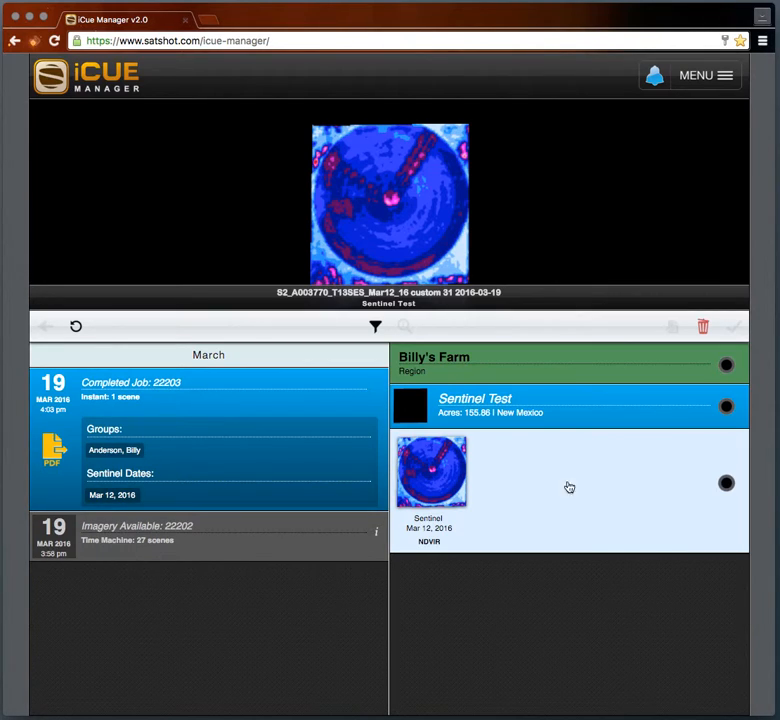
In the Time Machine imagery notification, select the two ASTER scenes and the region's entire set of scenes down to Sentinel Mar 12, 2016
{"action": "left_click", "coordinate": [259, 540]}
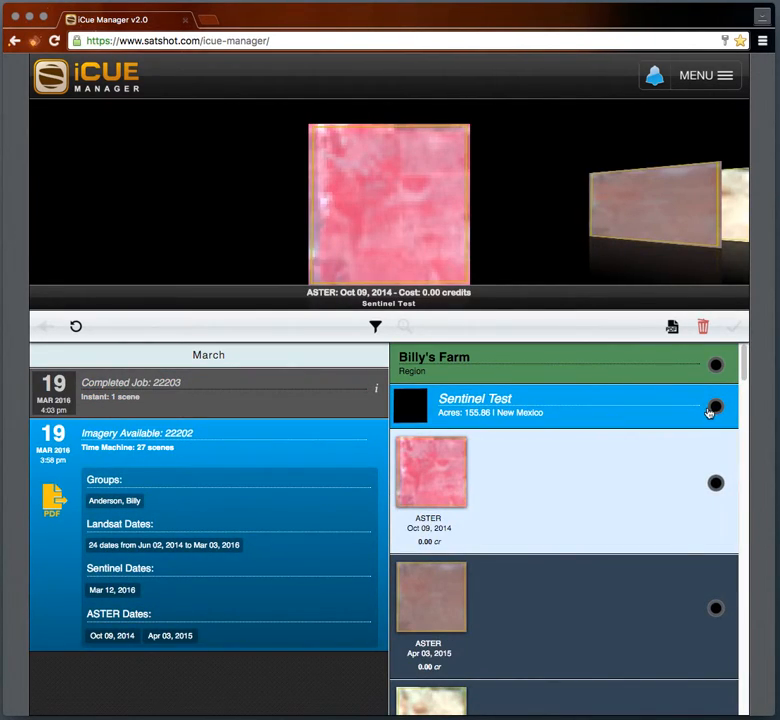
{"action": "left_click", "coordinate": [715, 484]}
{"action": "left_click", "coordinate": [715, 608]}
{"action": "scroll", "coordinate": [715, 605], "scroll_direction": "down", "scroll_amount": 2}
{"action": "scroll", "coordinate": [719, 590], "scroll_direction": "up", "scroll_amount": 2}
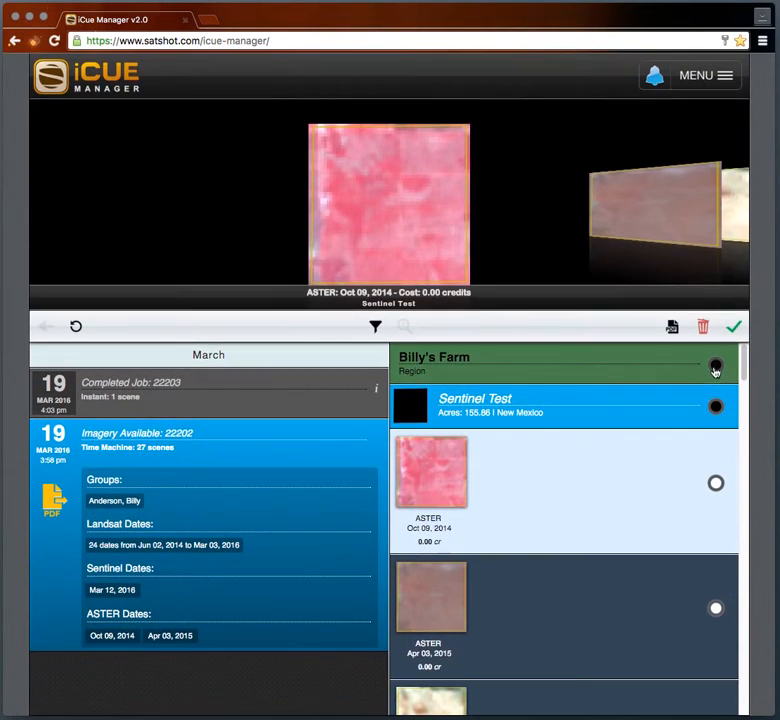
{"action": "left_click", "coordinate": [715, 366]}
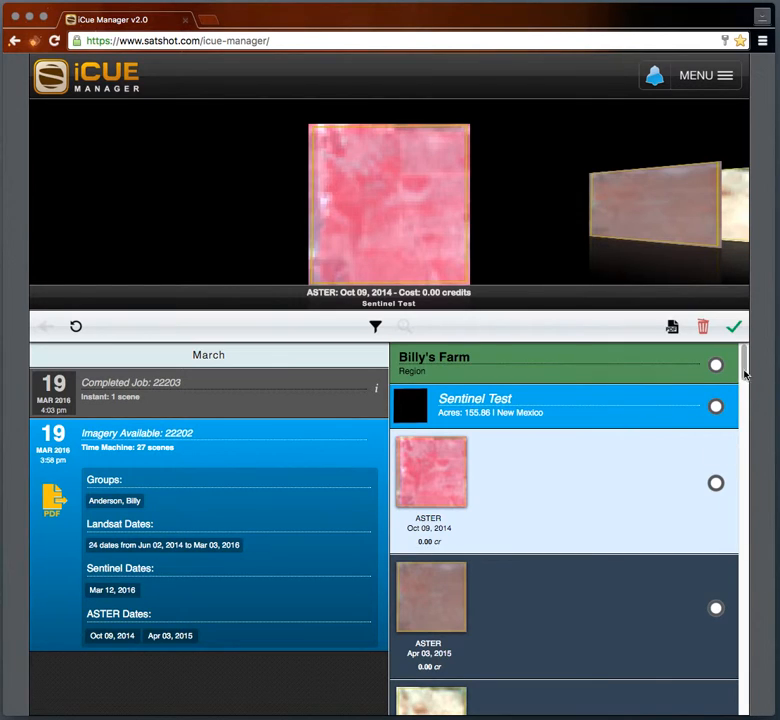
{"action": "left_click_drag", "start_coordinate": [745, 376], "coordinate": [740, 693]}
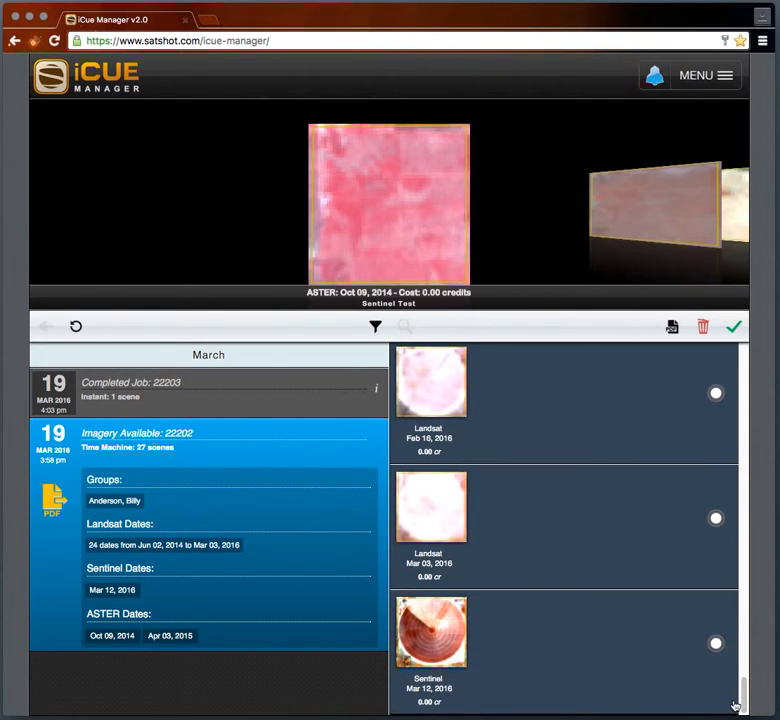
Create a PDF of the completed job's Sentinel NDVIR dataset, separated by Group, including the Coverpage, Table of Contents and Dataset Zone Table
{"action": "left_click", "coordinate": [157, 402]}
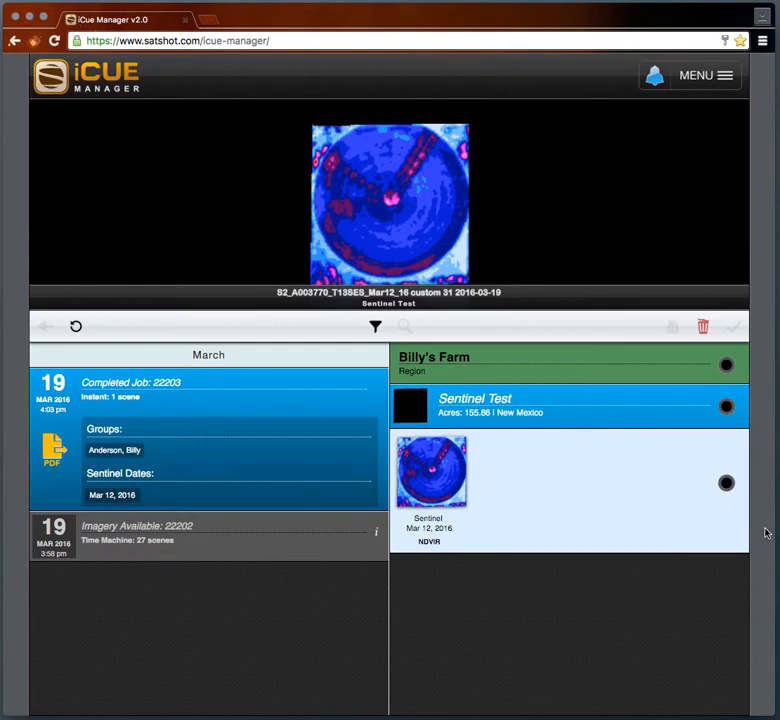
{"action": "left_click", "coordinate": [727, 484]}
{"action": "left_click", "coordinate": [674, 330]}
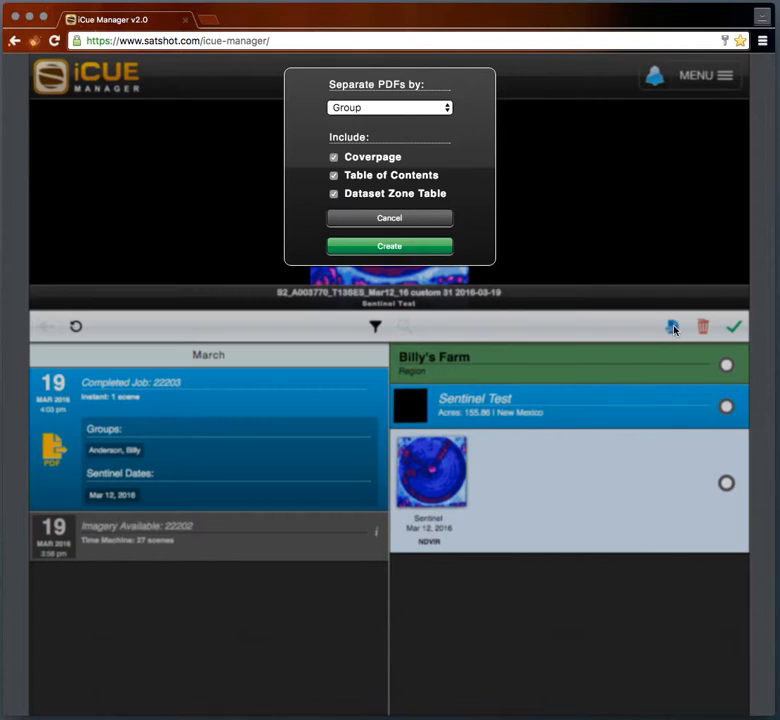
{"action": "left_click", "coordinate": [367, 108]}
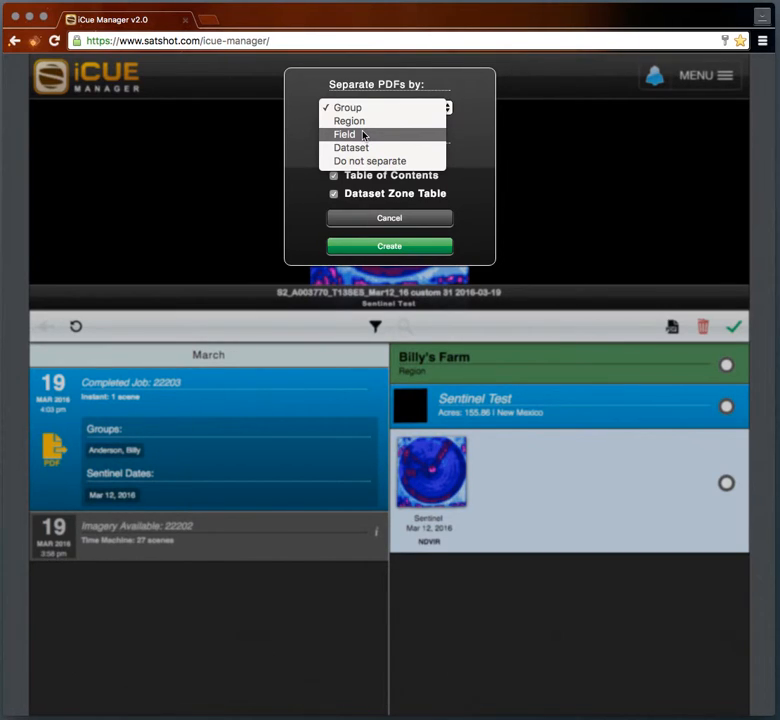
{"action": "left_click", "coordinate": [412, 108]}
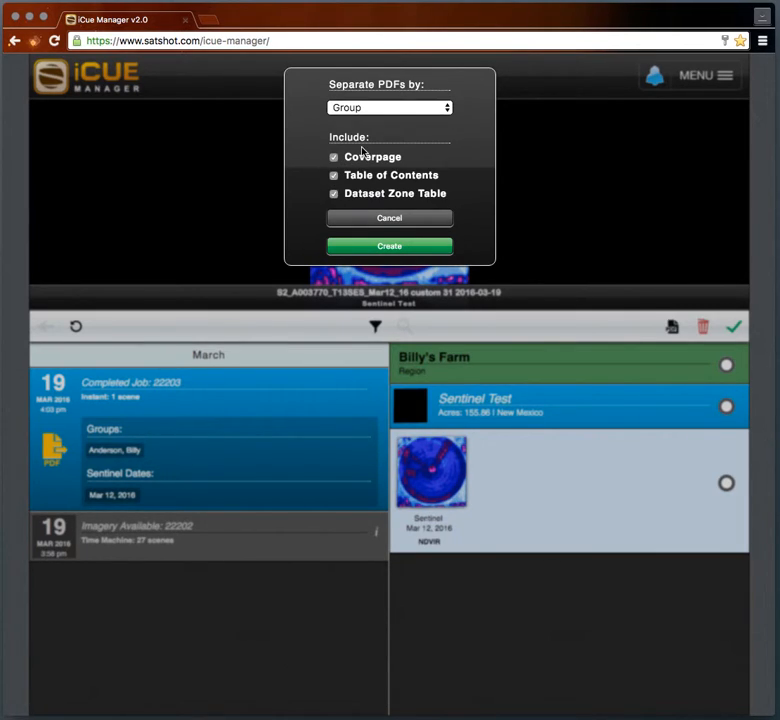
{"action": "left_click", "coordinate": [384, 248]}
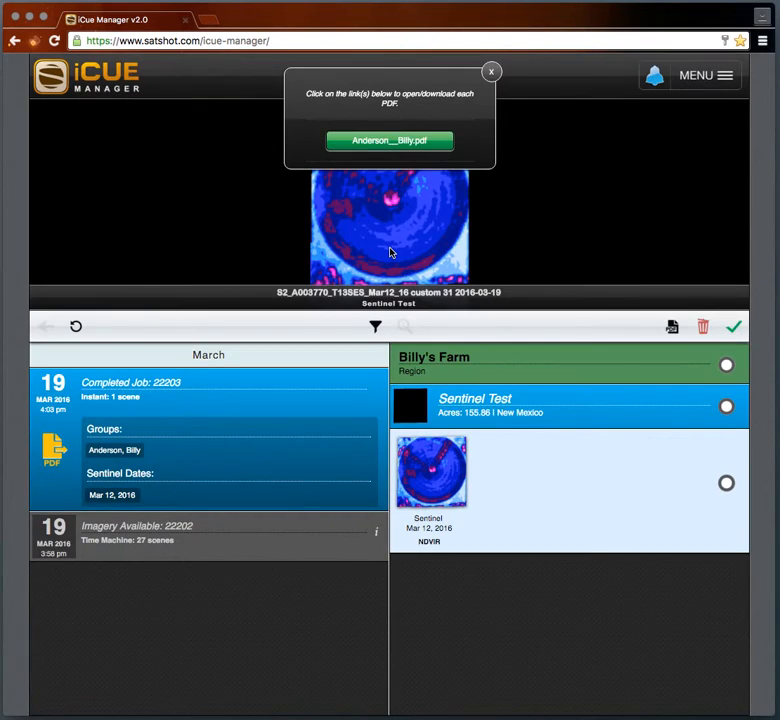
Download the created group PDF report and open the downloaded file
{"action": "left_click", "coordinate": [373, 142]}
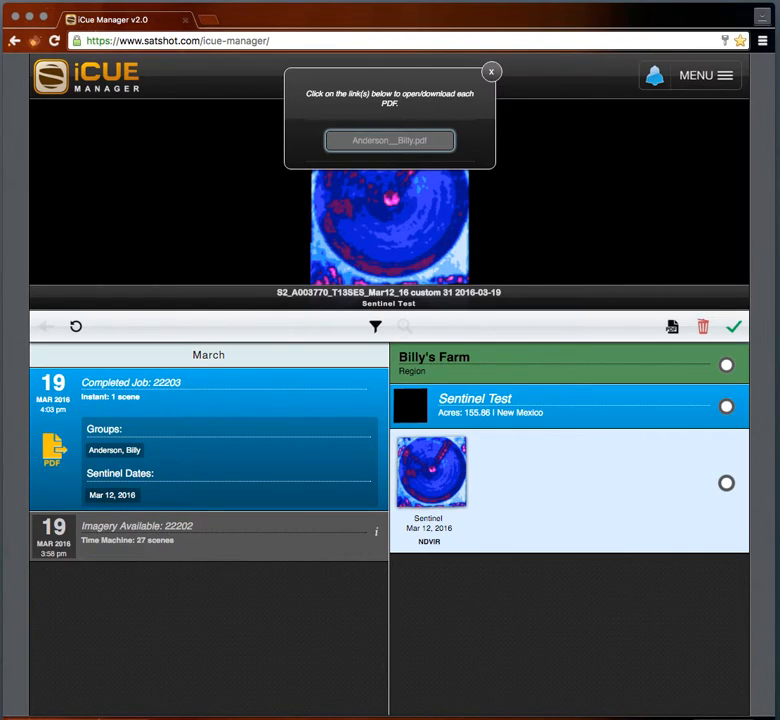
{"action": "left_click", "coordinate": [155, 718]}
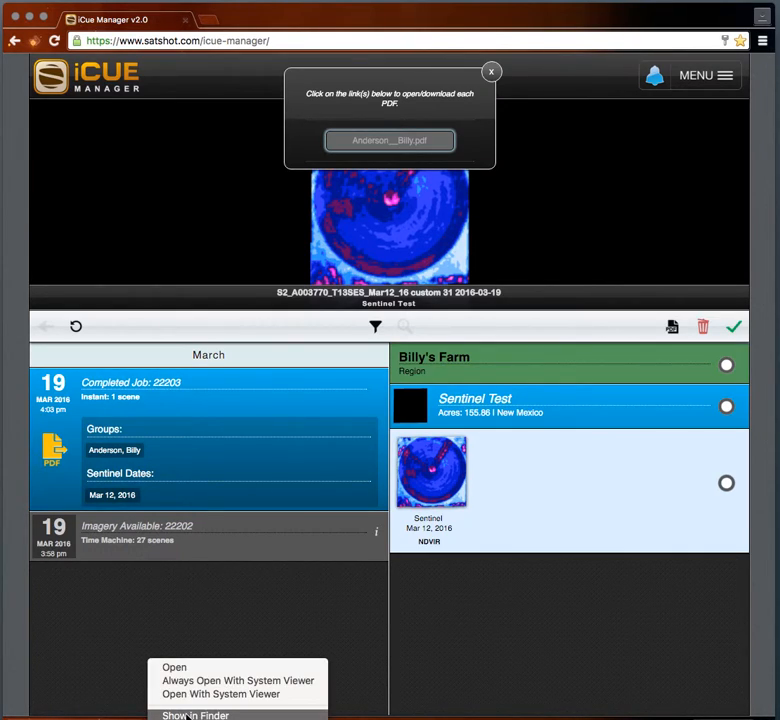
{"action": "left_click", "coordinate": [166, 668]}
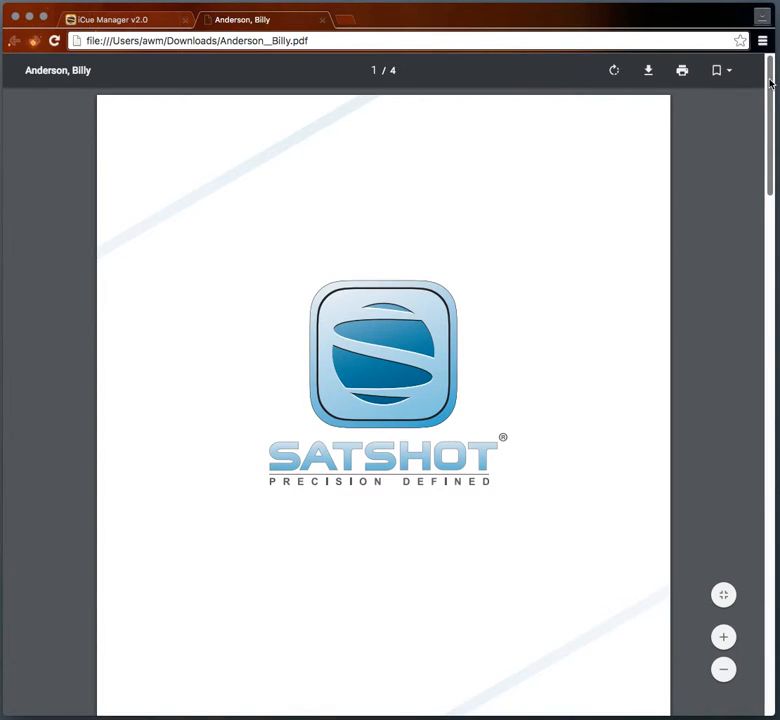
Examine the PDF's table of contents, the Sentinel Test NDVIR map with its acreage chart, and the zone attributes table
{"action": "left_click_drag", "start_coordinate": [770, 84], "coordinate": [757, 252]}
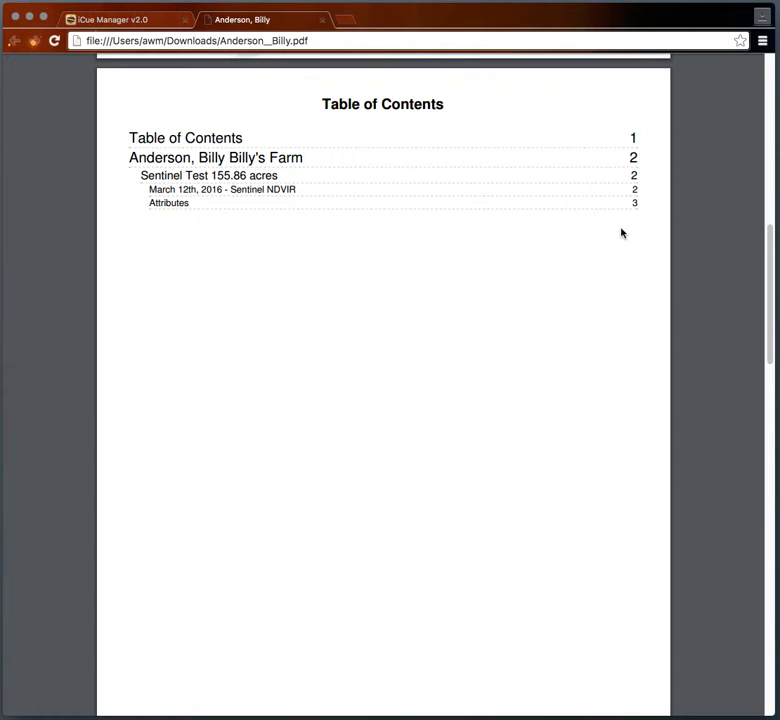
{"action": "left_click", "coordinate": [196, 179]}
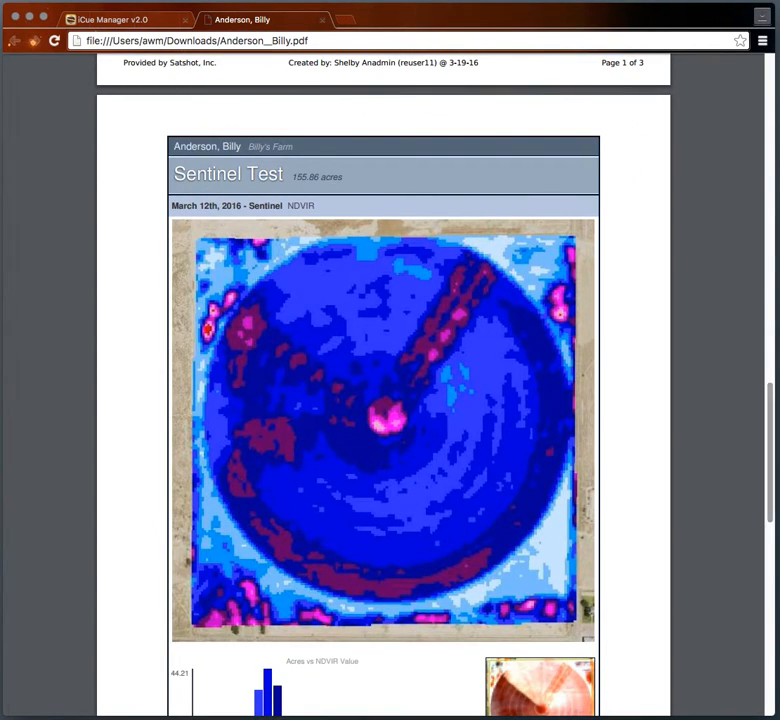
{"action": "left_click_drag", "start_coordinate": [771, 399], "coordinate": [765, 412]}
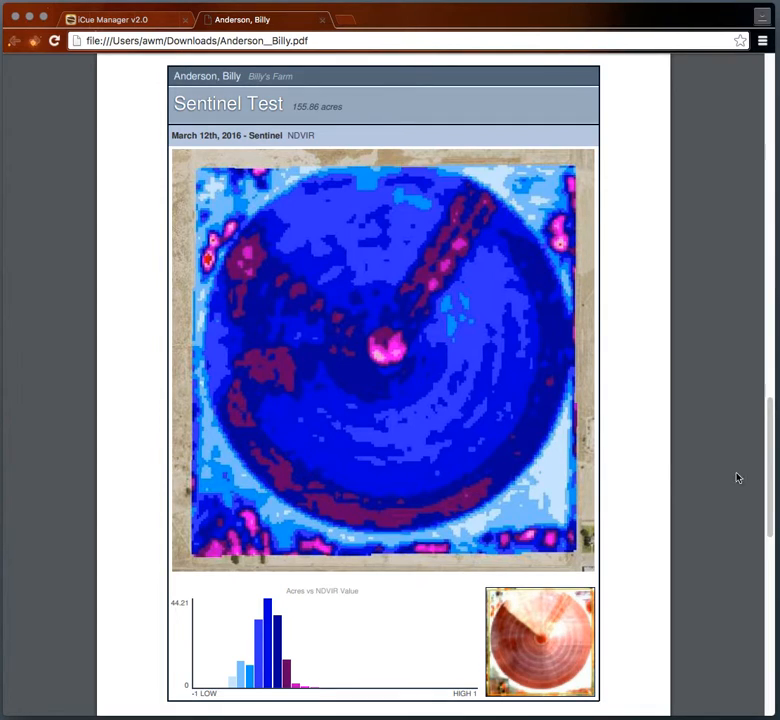
{"action": "left_click_drag", "start_coordinate": [771, 423], "coordinate": [775, 567]}
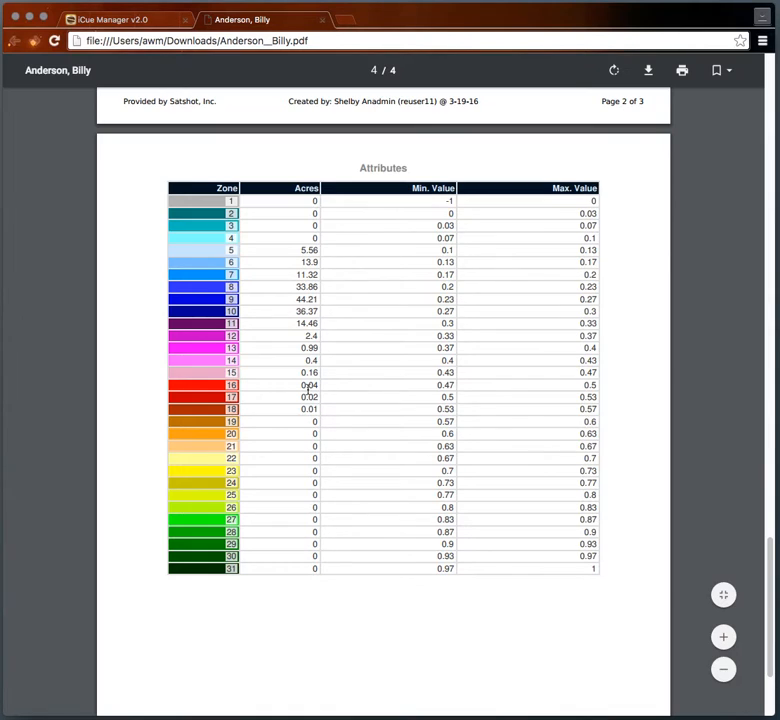
{"action": "left_click_drag", "start_coordinate": [772, 590], "coordinate": [764, 449]}
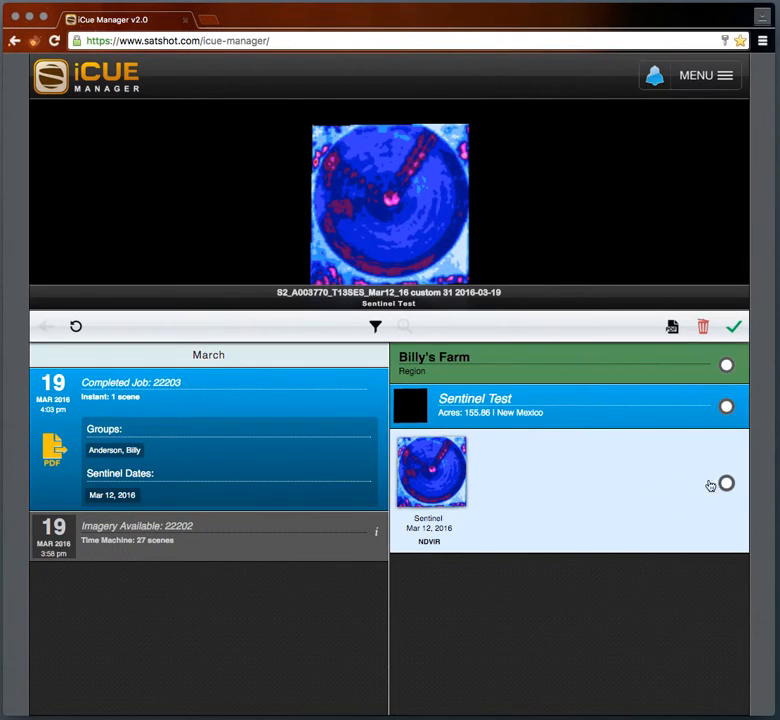
Export the completed job's Sentinel NDVIR dataset as a polygon ESRI Shapefile, keeping the vectors saved to the account, and download the zip
{"action": "left_click", "coordinate": [733, 329]}
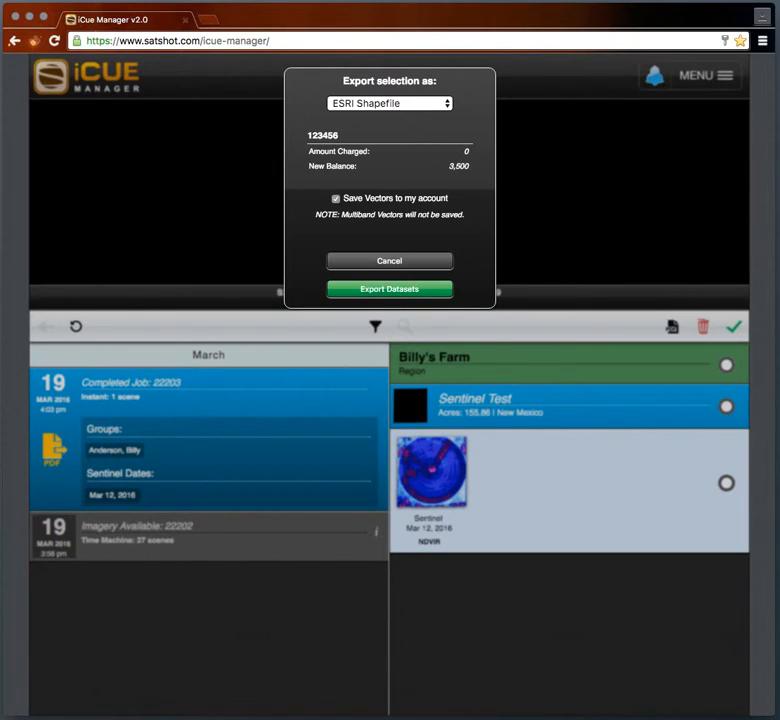
{"action": "left_click", "coordinate": [413, 104]}
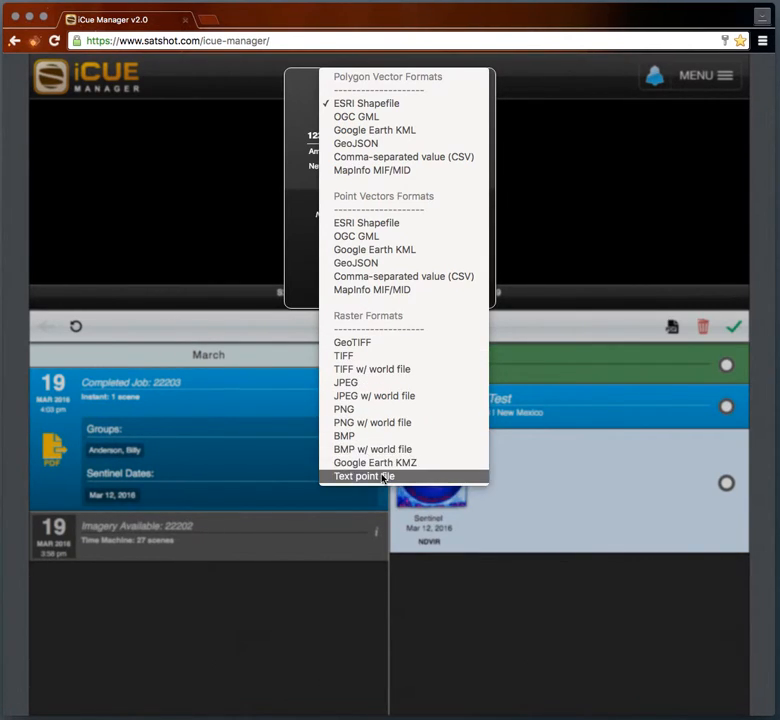
{"action": "left_click", "coordinate": [297, 197]}
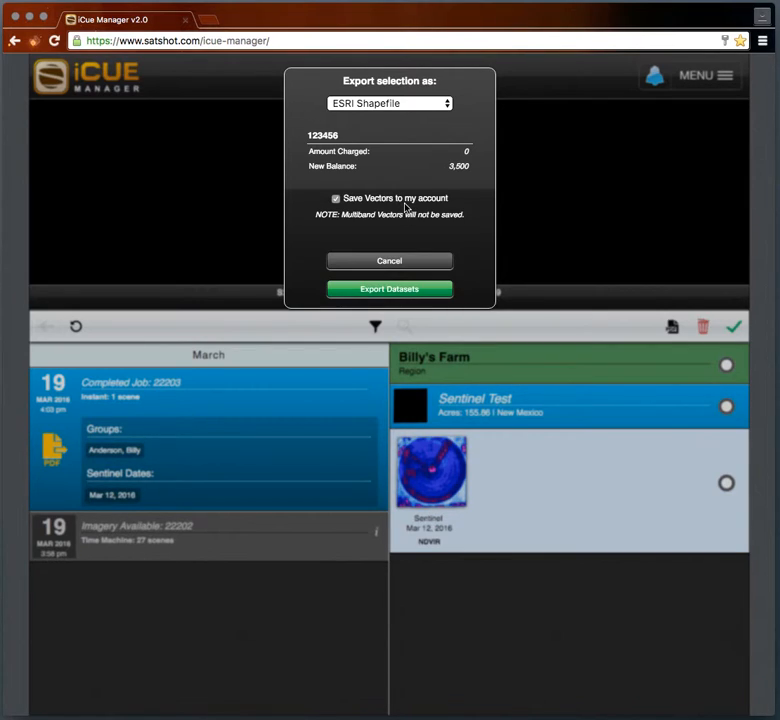
{"action": "left_click", "coordinate": [402, 290]}
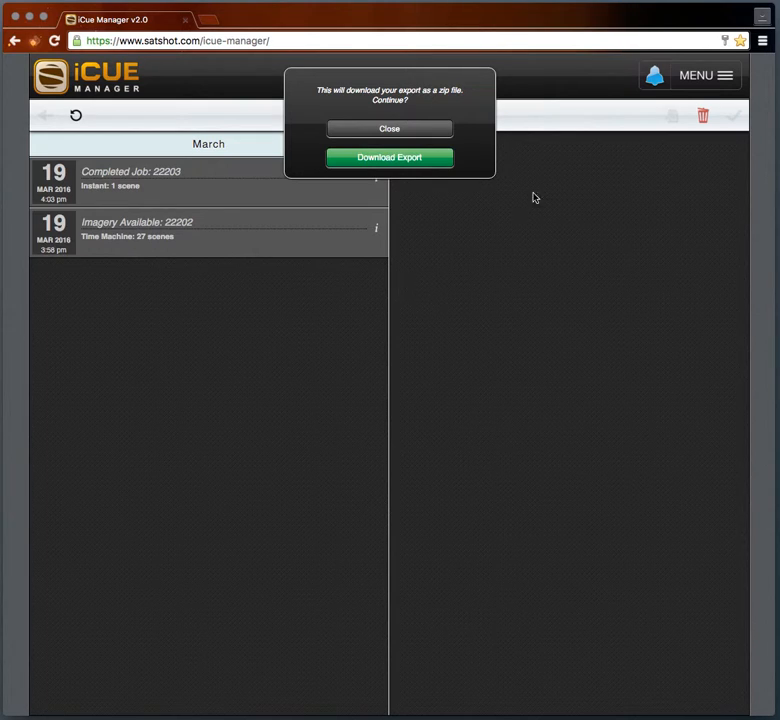
{"action": "left_click", "coordinate": [377, 160]}
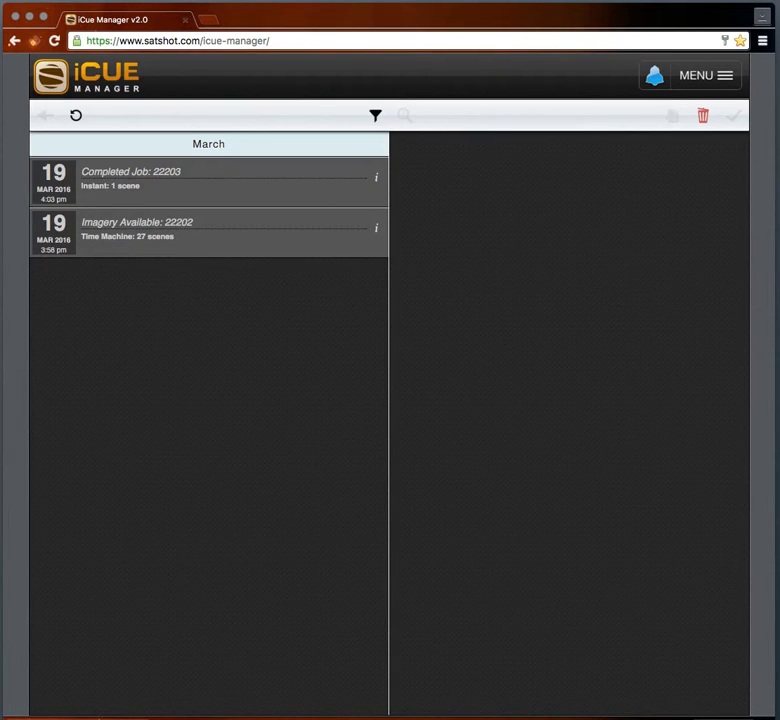
Open the downloaded export and look over the .dbf, .prj, .shp and .shx files in its Sentinel Test folder
{"action": "left_click", "coordinate": [170, 718]}
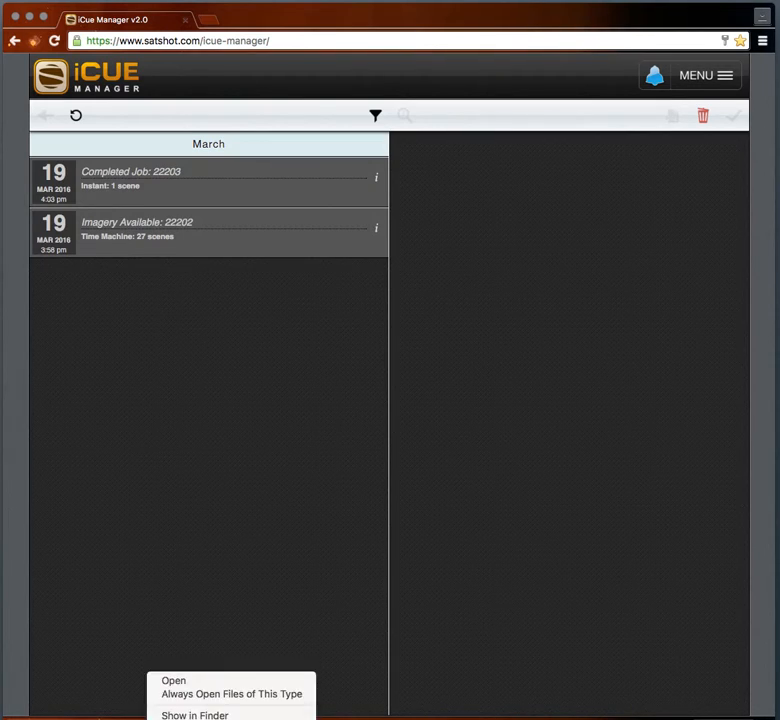
{"action": "left_click", "coordinate": [188, 688]}
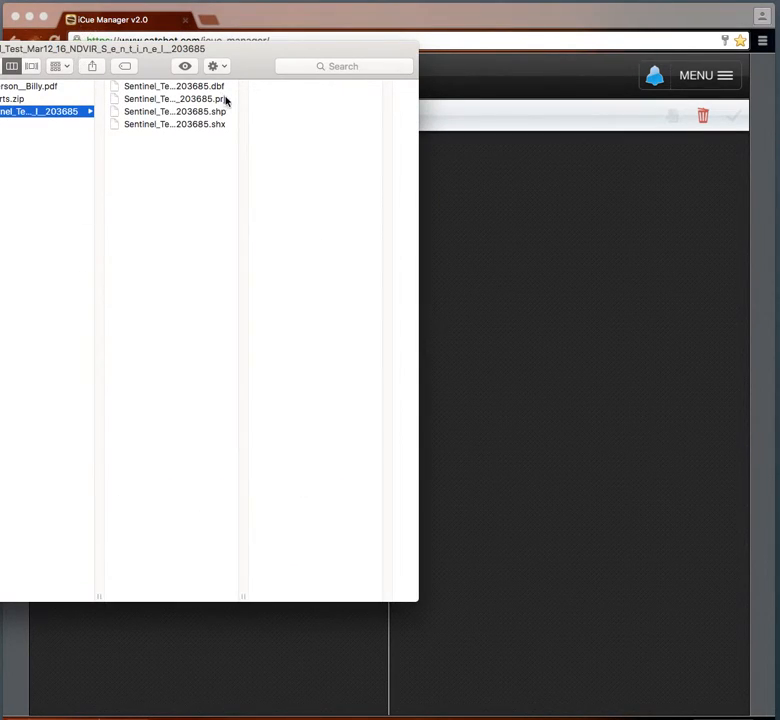
{"action": "left_click", "coordinate": [188, 86]}
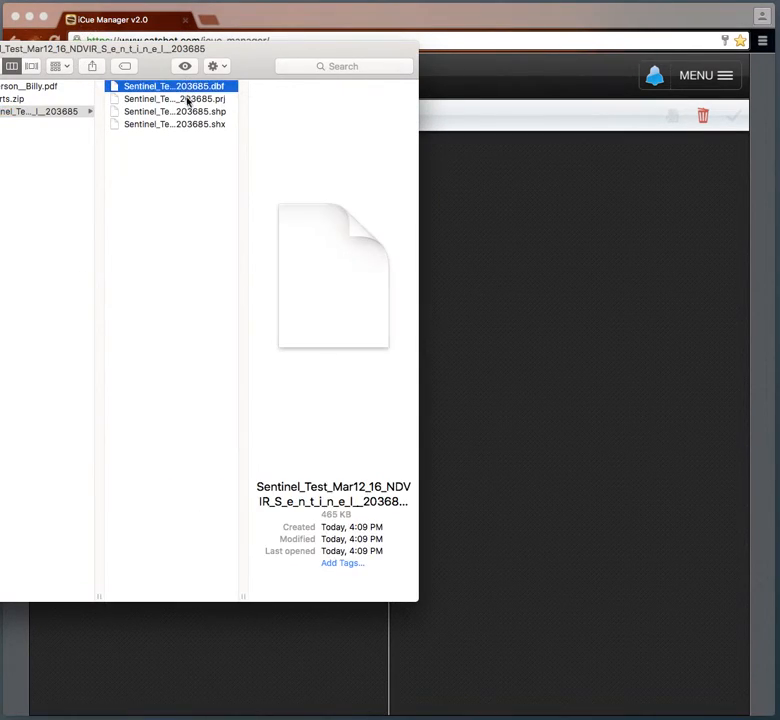
{"action": "left_click", "coordinate": [195, 125]}
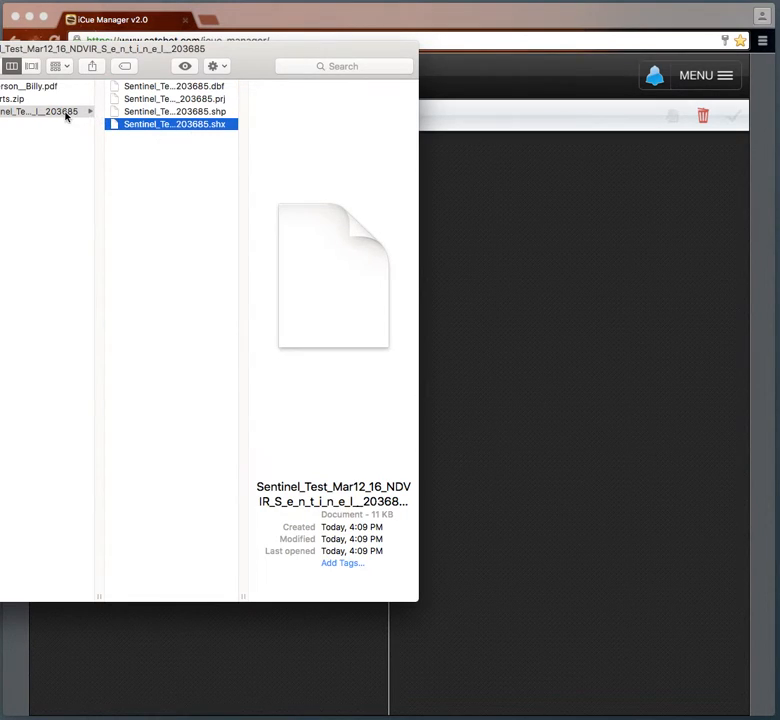
{"action": "left_click", "coordinate": [545, 418]}
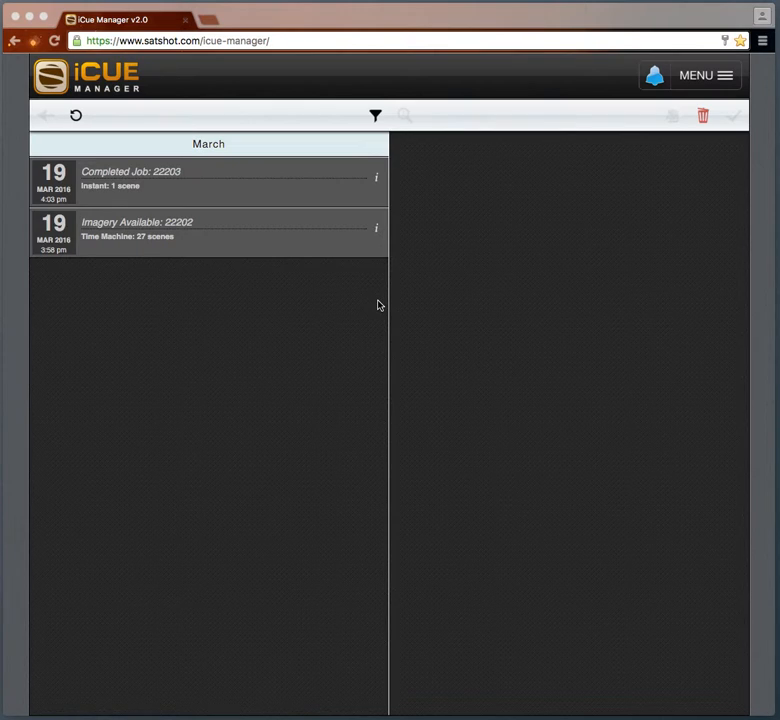
Turn on notifiers for MGMT ZONE 1 and MGMT ZONE 2 in Section A, save them, and reopen the region to check both fields
{"action": "left_click", "coordinate": [704, 80]}
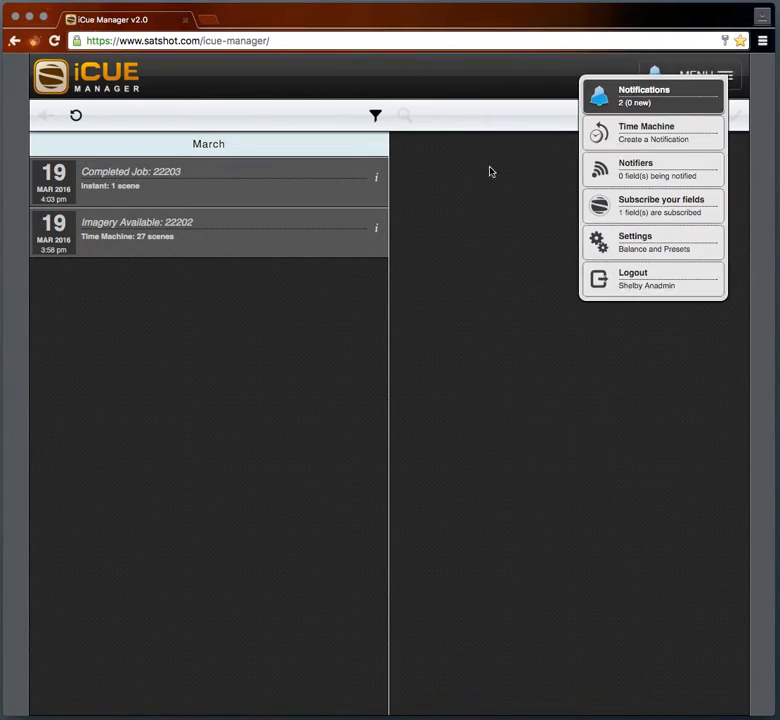
{"action": "left_click", "coordinate": [652, 174]}
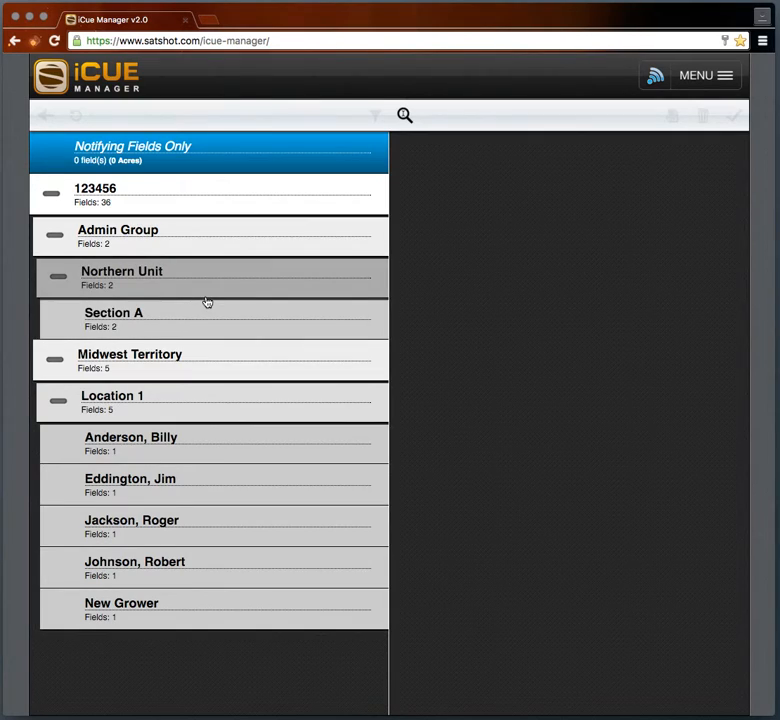
{"action": "left_click", "coordinate": [259, 324]}
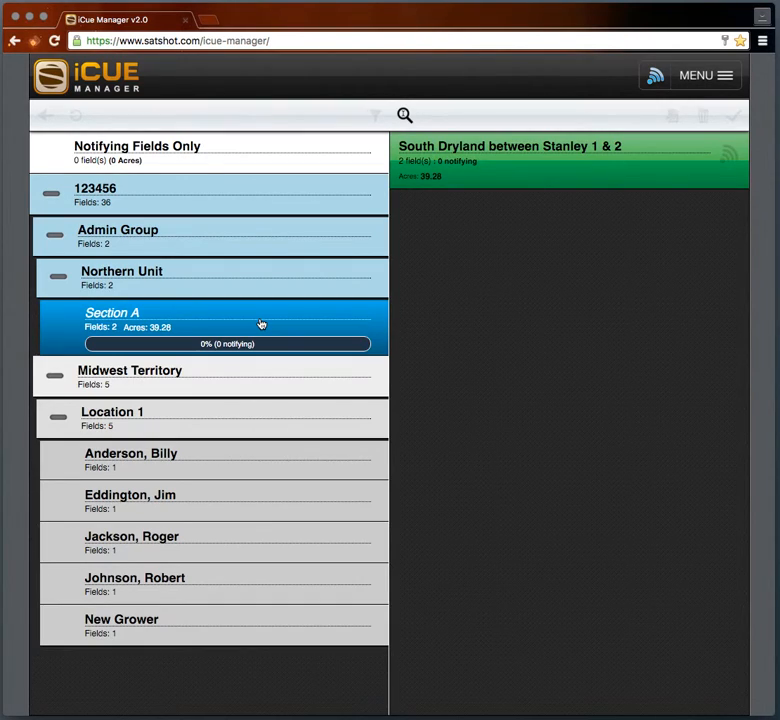
{"action": "left_click", "coordinate": [497, 178]}
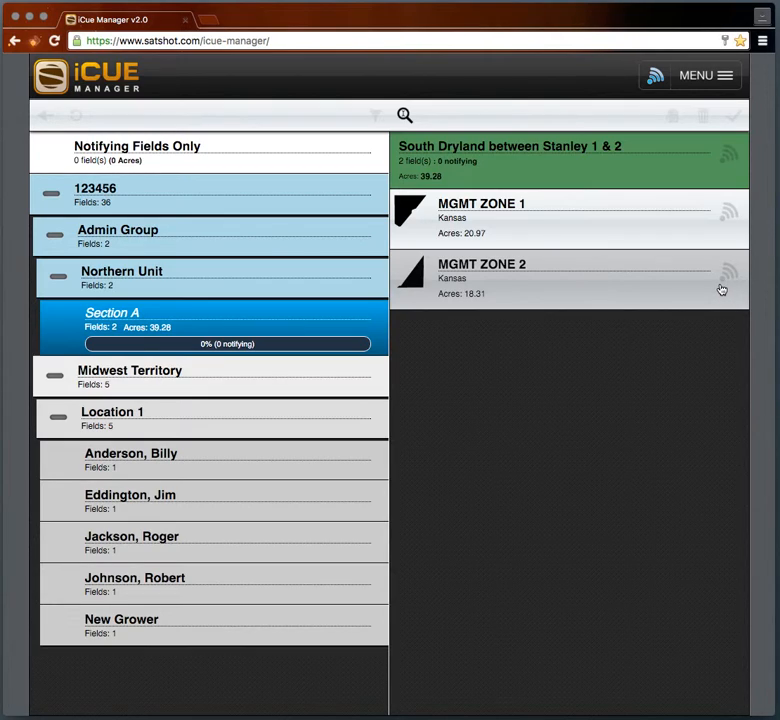
{"action": "left_click", "coordinate": [728, 274]}
{"action": "left_click", "coordinate": [730, 220]}
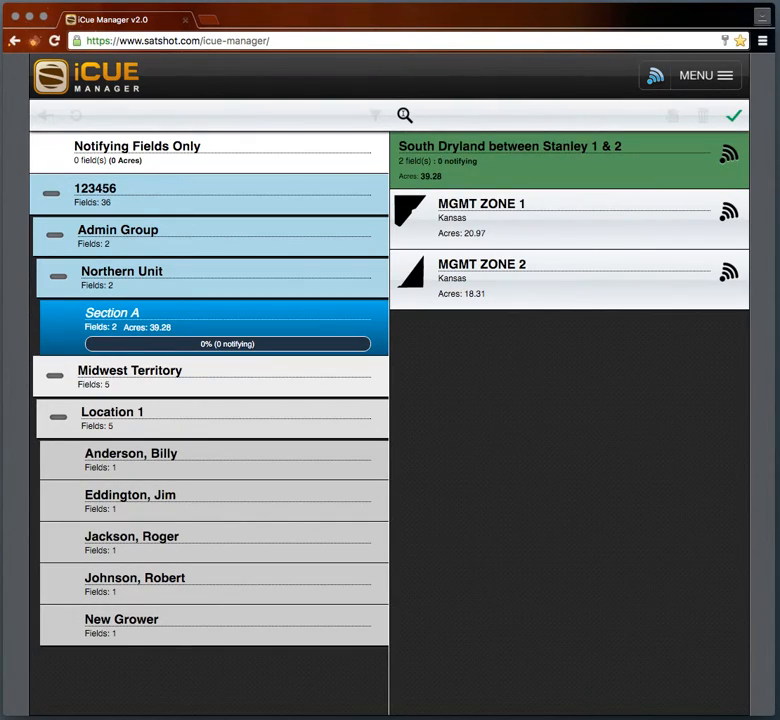
{"action": "left_click", "coordinate": [733, 120]}
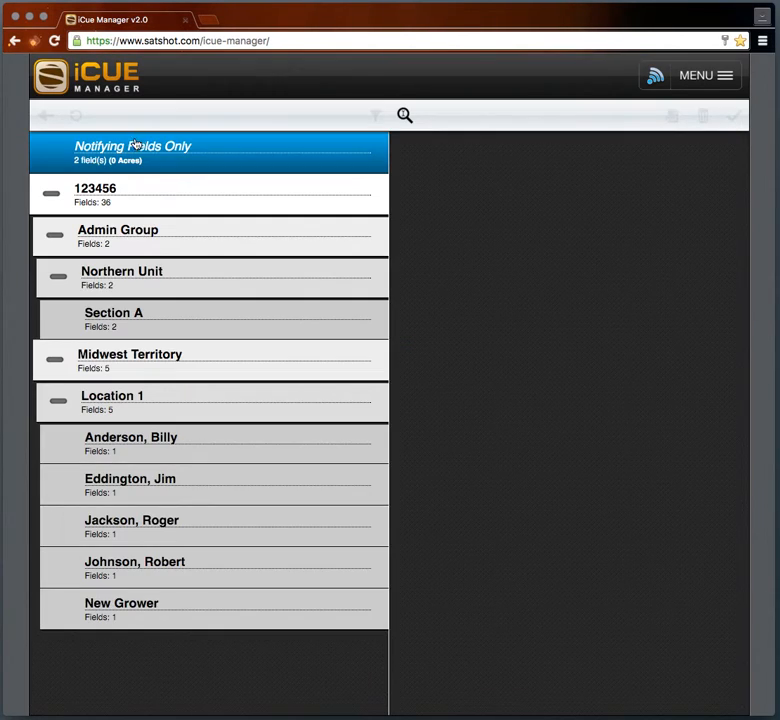
{"action": "left_click", "coordinate": [173, 328]}
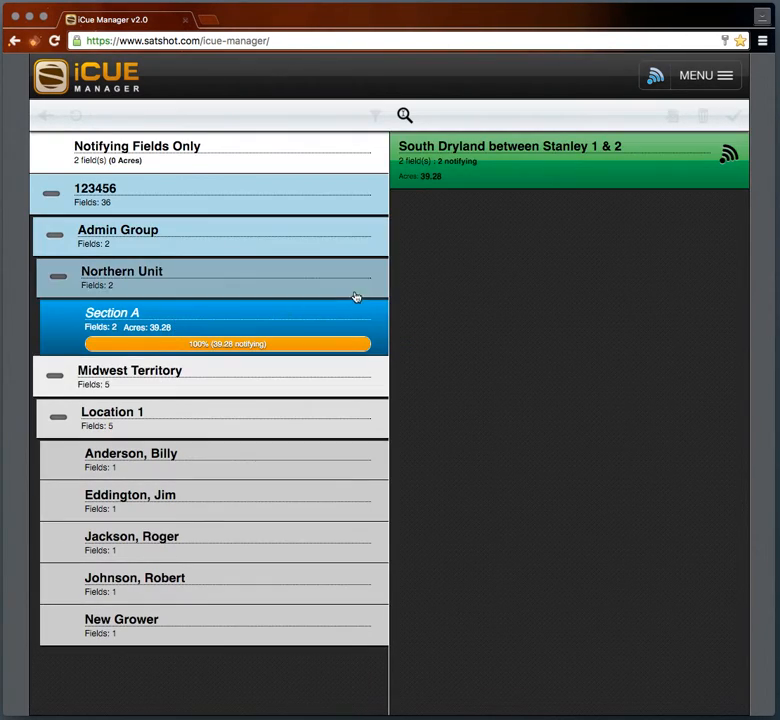
{"action": "left_click", "coordinate": [562, 180]}
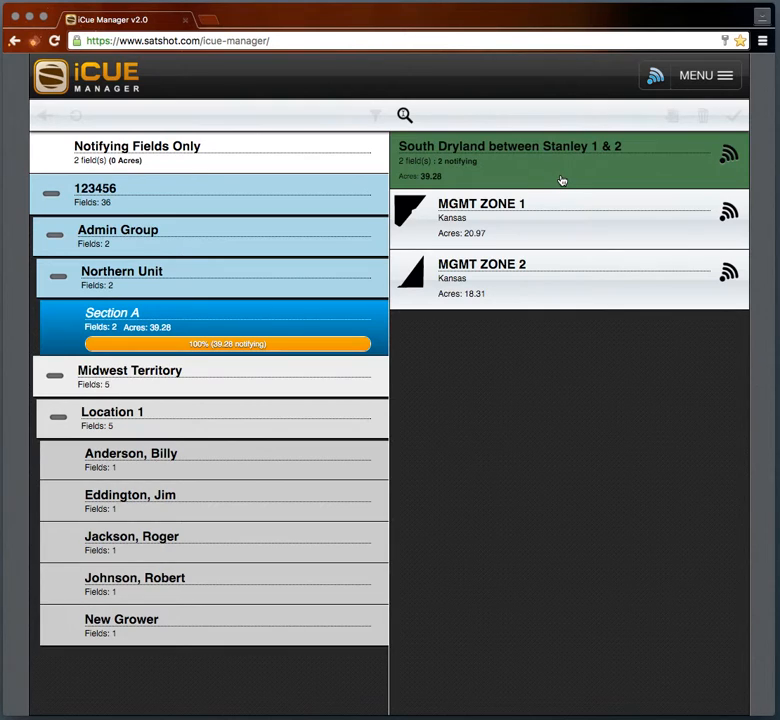
Mark MGMT ZONE 1 and MGMT ZONE 2 in Section A's South Dryland region for field subscription
{"action": "left_click", "coordinate": [715, 75]}
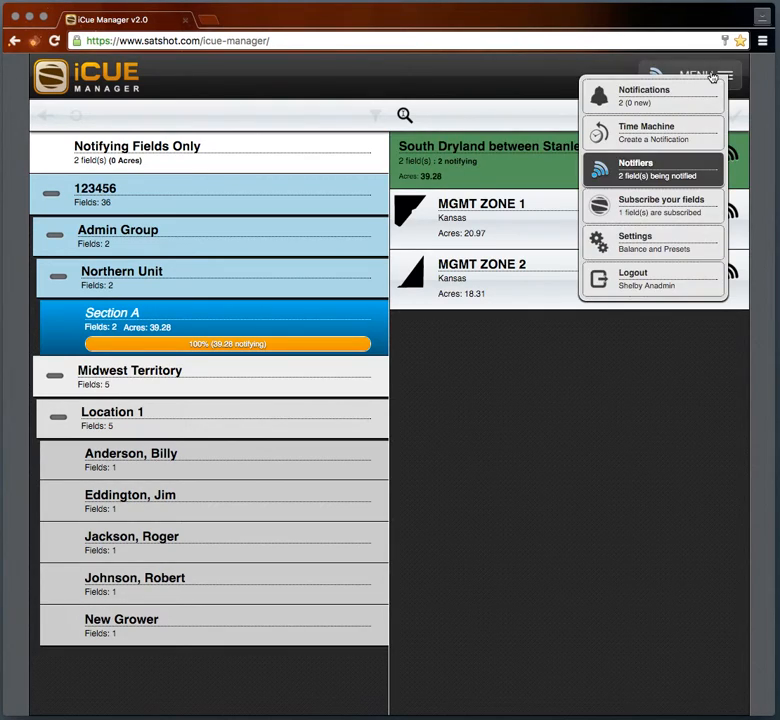
{"action": "left_click", "coordinate": [676, 207]}
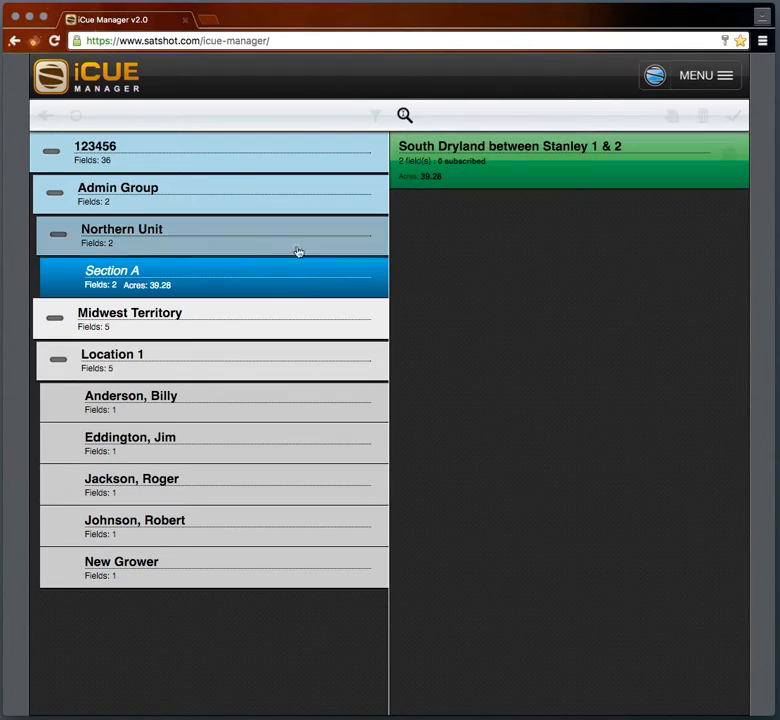
{"action": "left_click", "coordinate": [518, 167]}
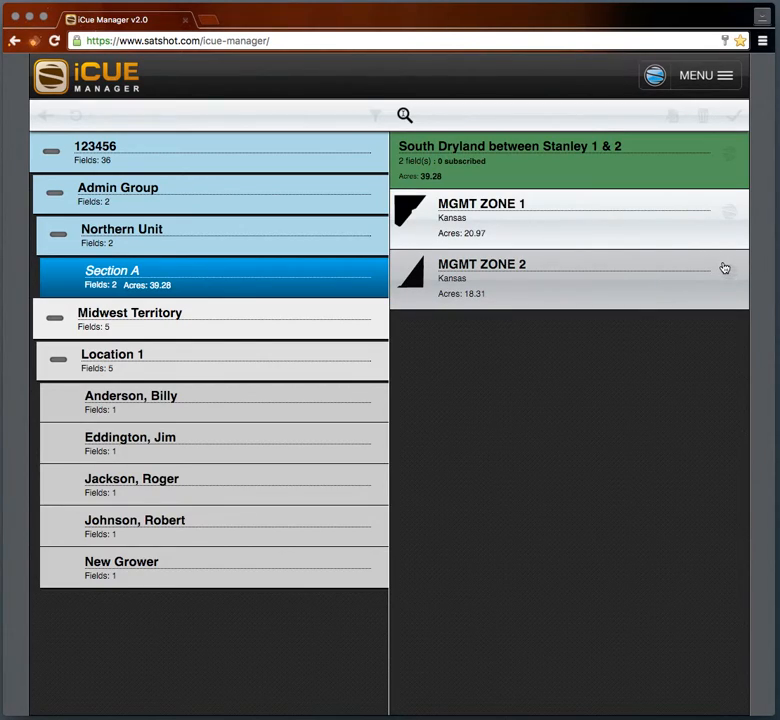
{"action": "left_click", "coordinate": [727, 274]}
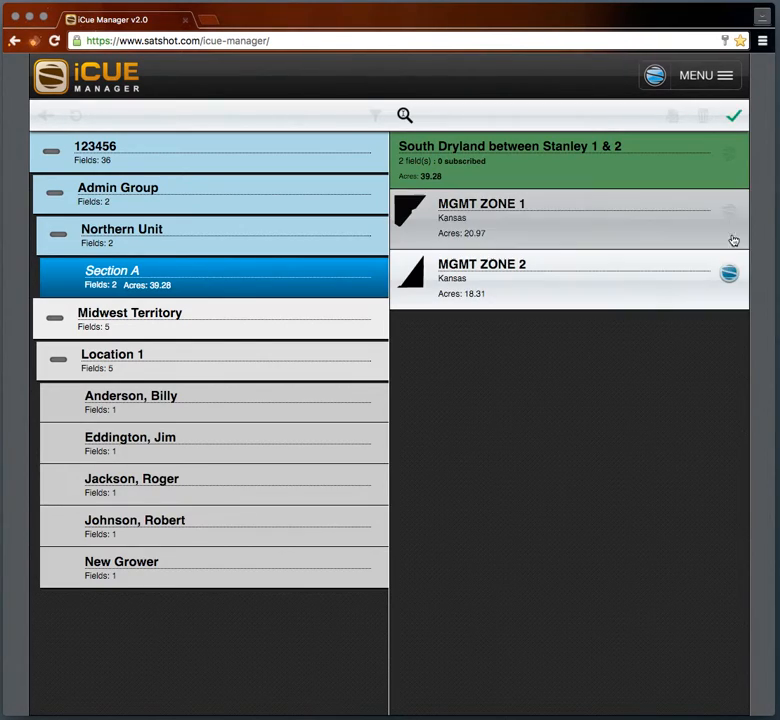
{"action": "left_click", "coordinate": [730, 214]}
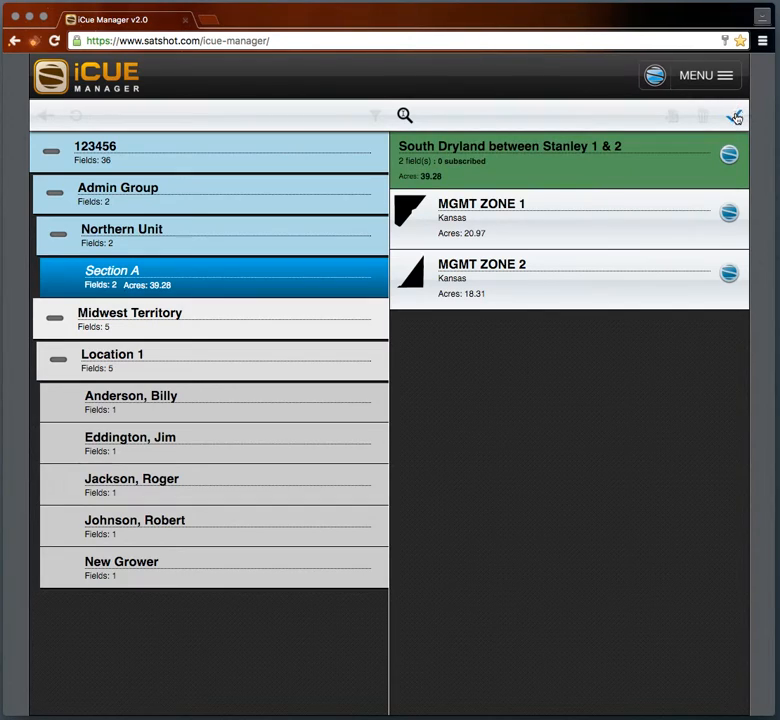
Subscribe the marked fields with the charges applied to My Account
{"action": "left_click", "coordinate": [735, 118]}
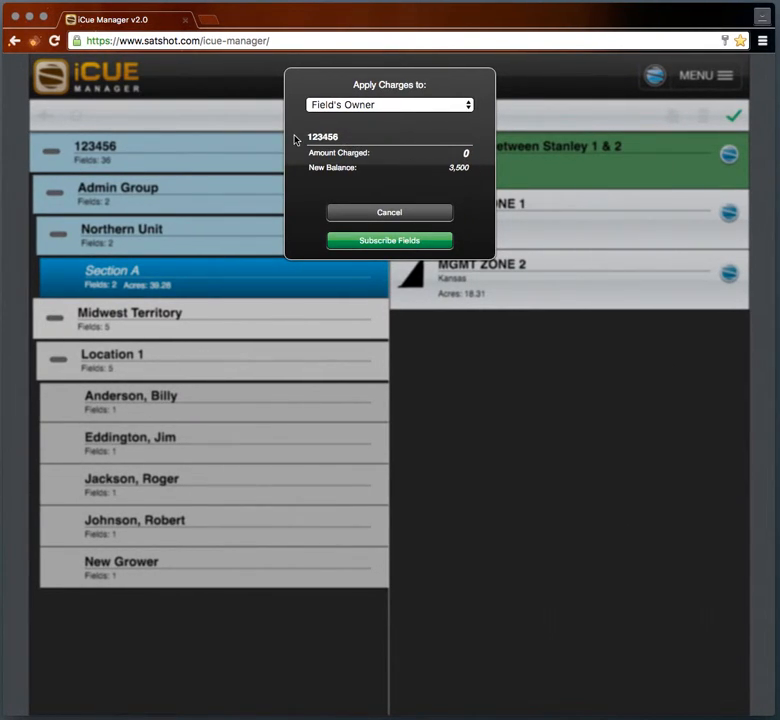
{"action": "left_click", "coordinate": [392, 108]}
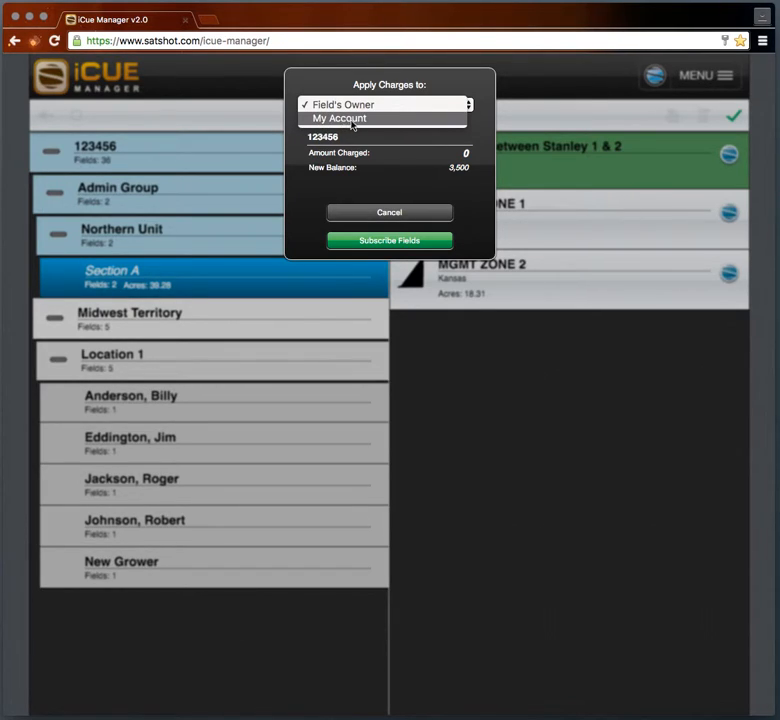
{"action": "left_click", "coordinate": [347, 122]}
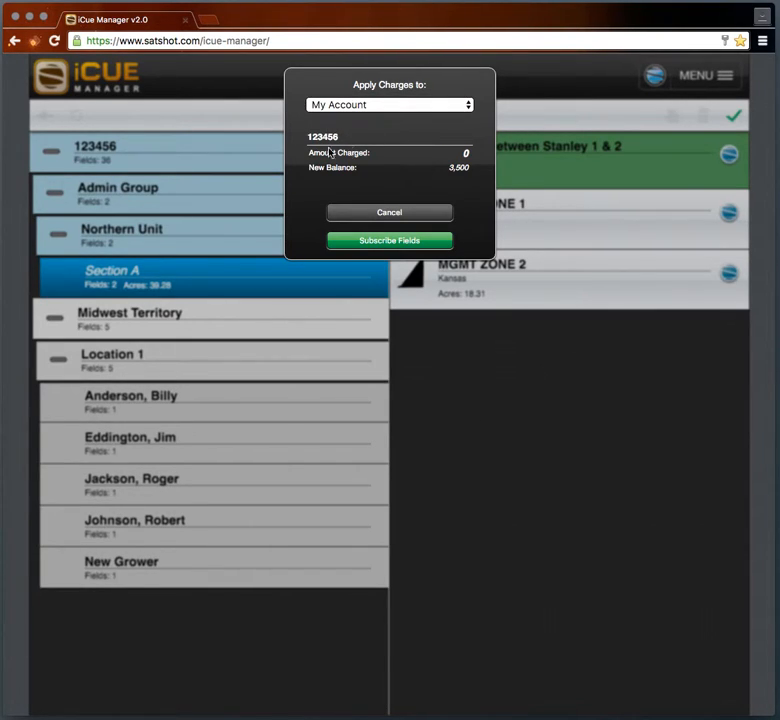
{"action": "left_click", "coordinate": [401, 241]}
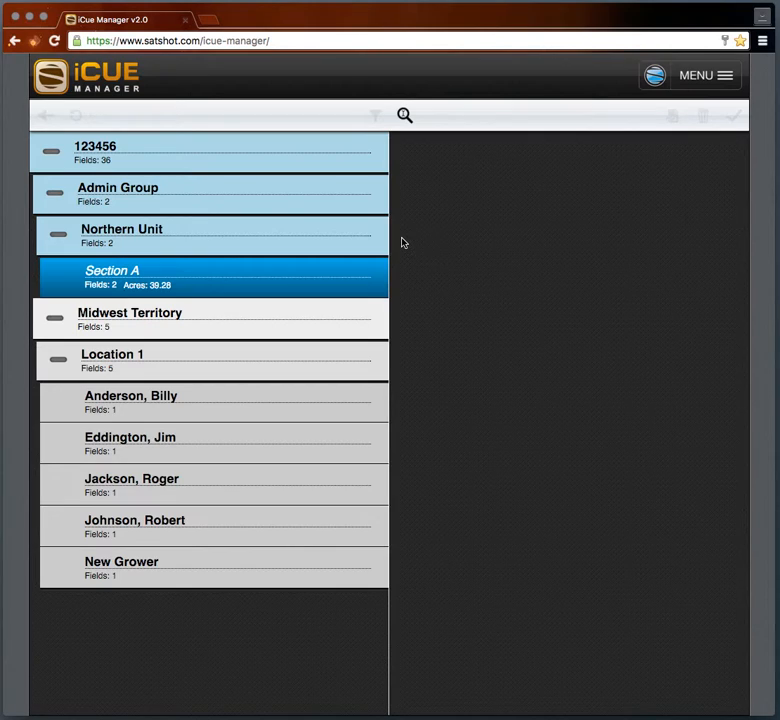
Return to the notifications, switch to Mail, and review the New Imagery Available in iCue message with its remote content loaded
{"action": "left_click", "coordinate": [654, 75]}
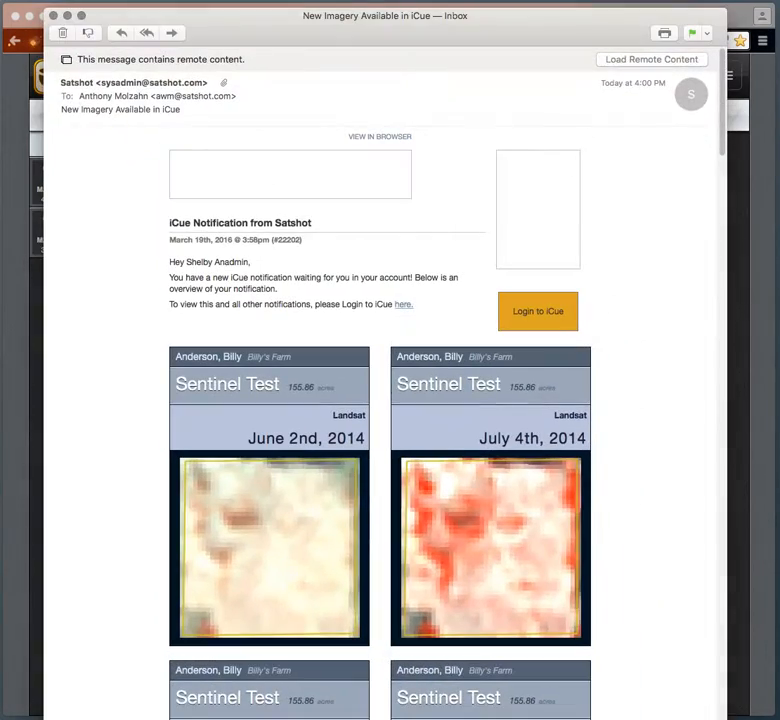
{"action": "left_click", "coordinate": [636, 60]}
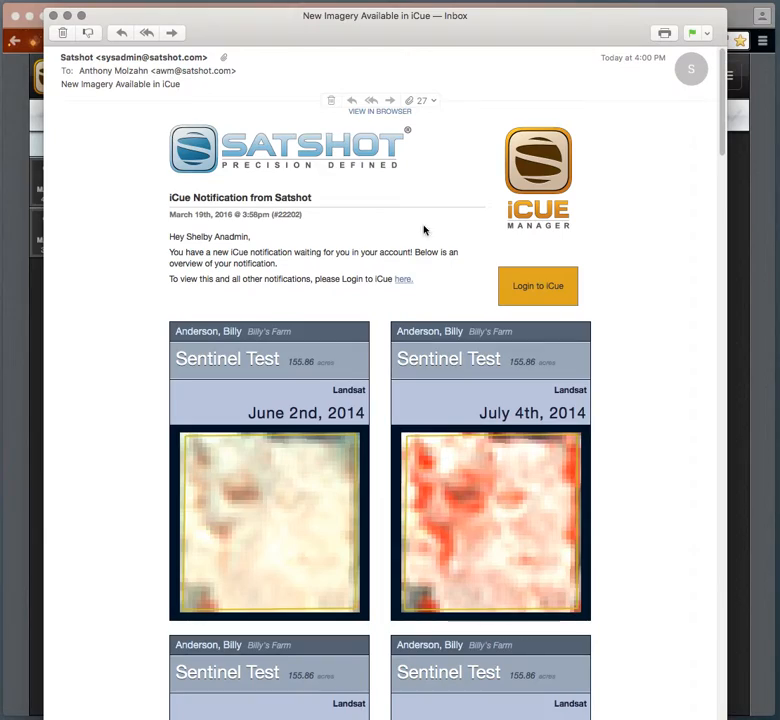
{"action": "scroll", "coordinate": [453, 274], "scroll_direction": "down", "scroll_amount": 5}
{"action": "left_click_drag", "start_coordinate": [718, 151], "coordinate": [719, 97]}
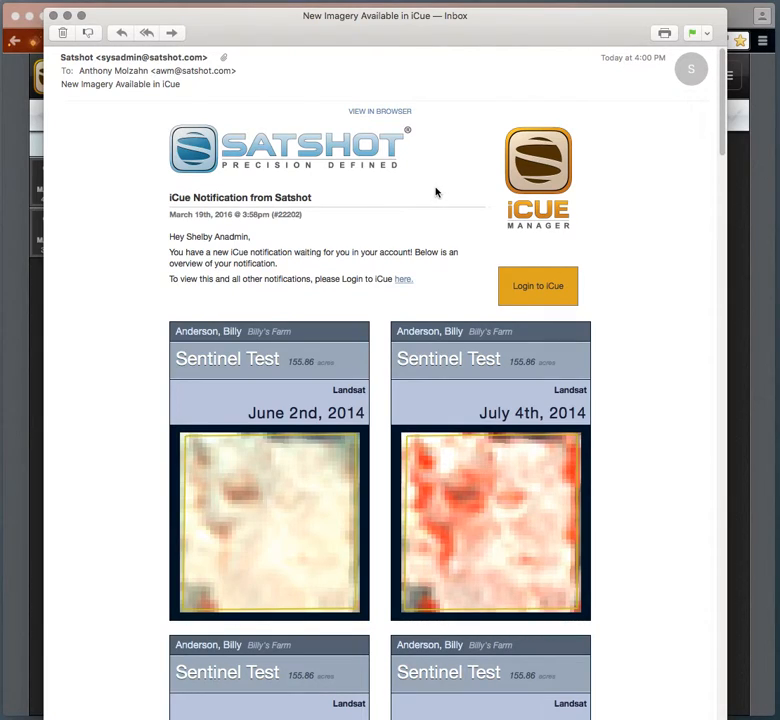
View the new imagery notification in the browser, look through its field scenes down to Sentinel March 12th, 2016, and close the page
{"action": "left_click", "coordinate": [366, 112]}
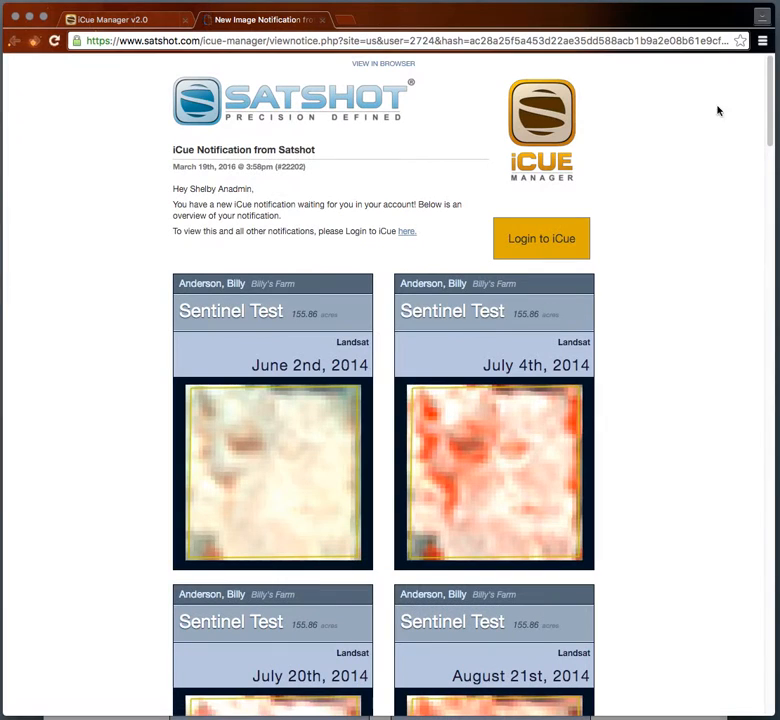
{"action": "left_click_drag", "start_coordinate": [772, 90], "coordinate": [775, 655]}
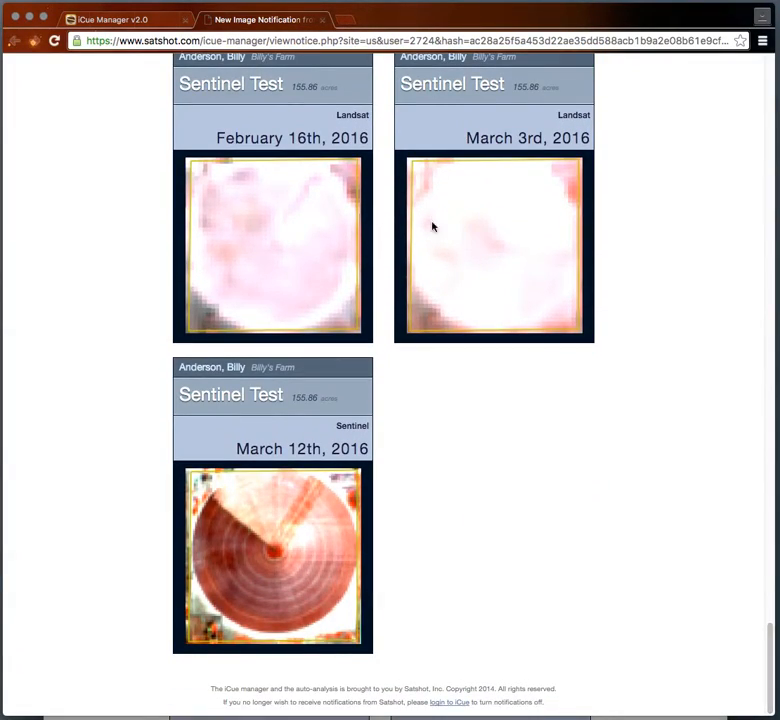
{"action": "left_click", "coordinate": [322, 21]}
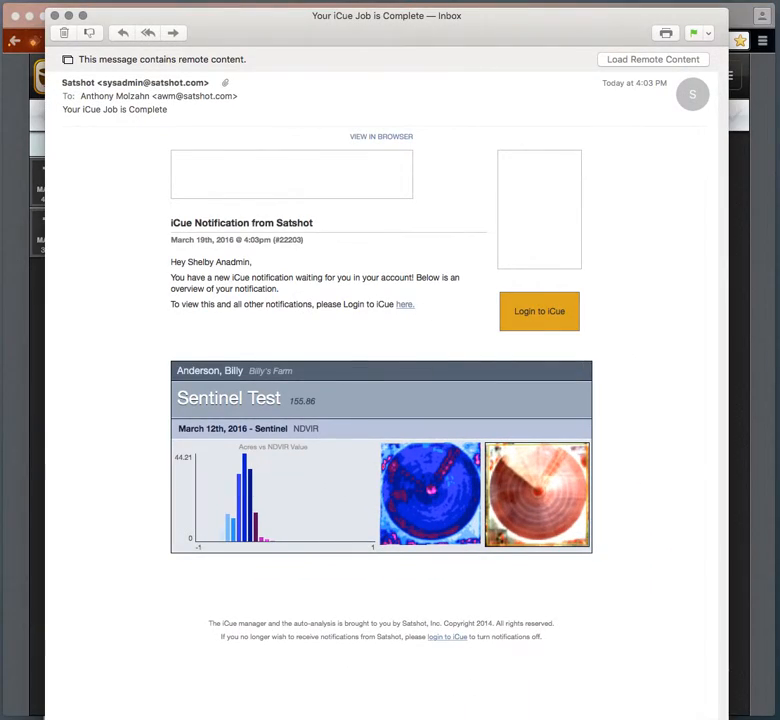
Load the remote content of the Your iCue Job is Complete message, examine its NDVIR chart and images, and close the message
{"action": "left_click", "coordinate": [656, 63]}
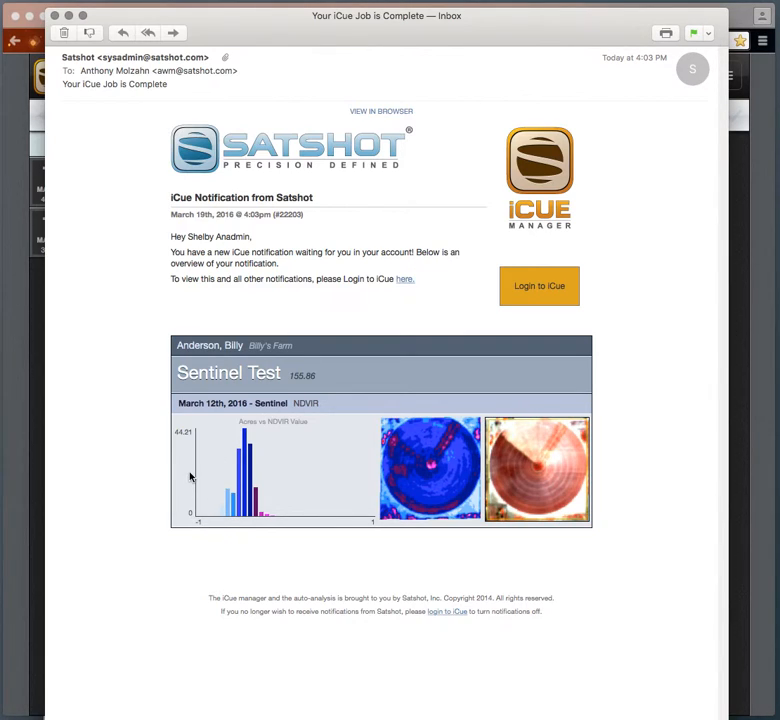
{"action": "mouse_move", "coordinate": [400, 115]}
{"action": "left_click", "coordinate": [55, 15]}
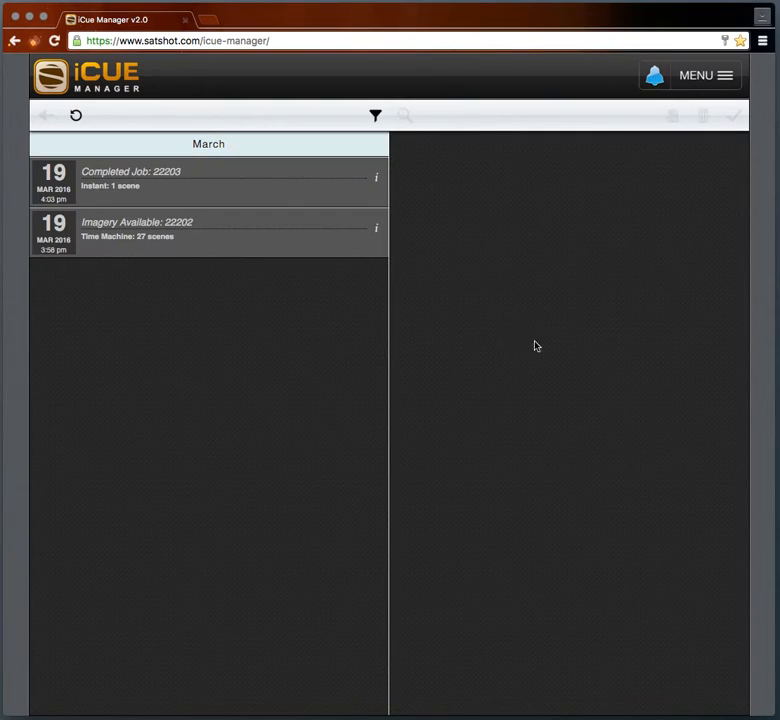